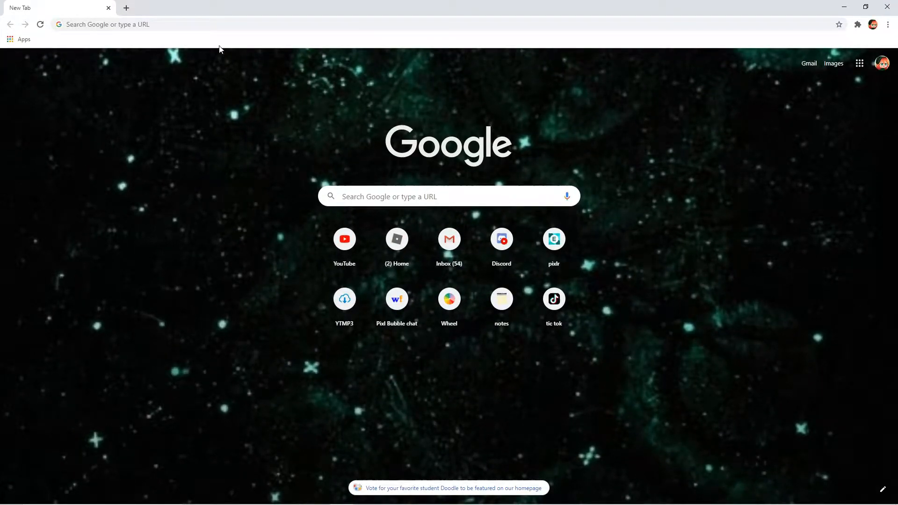
# - Open the Panzoid creations page at panzoid.com/creations
pyautogui.click(168, 25)
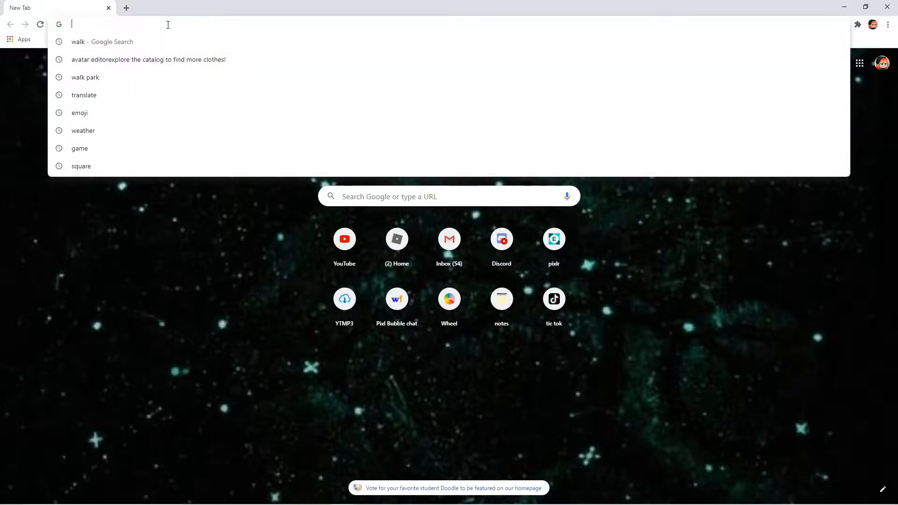
pyautogui.write('panzoid.com/creations')
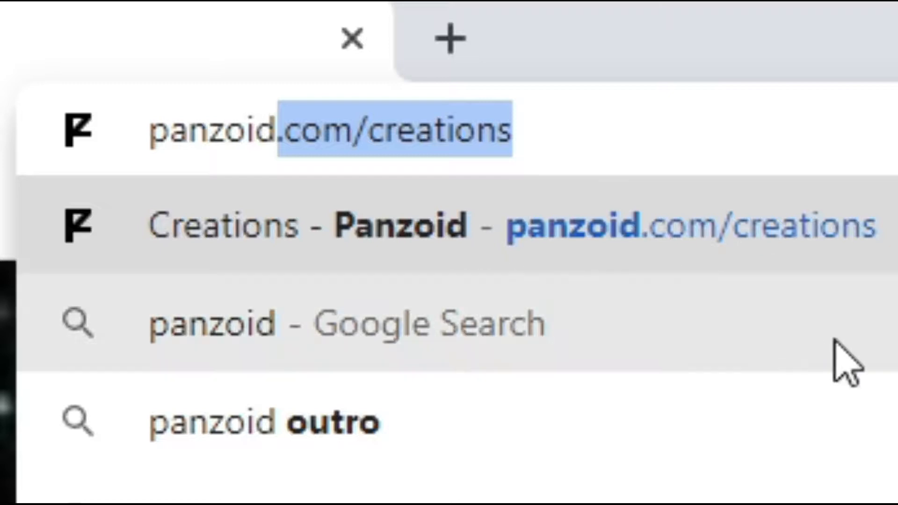
pyautogui.click(505, 226)
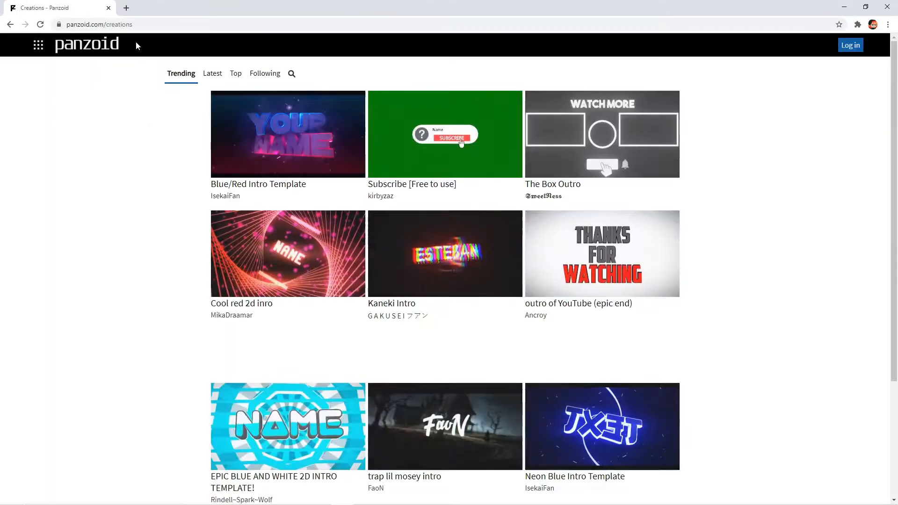
# - Search the Panzoid creations for "raibow upbeat intro"
pyautogui.scroll(-7, 387, 226)
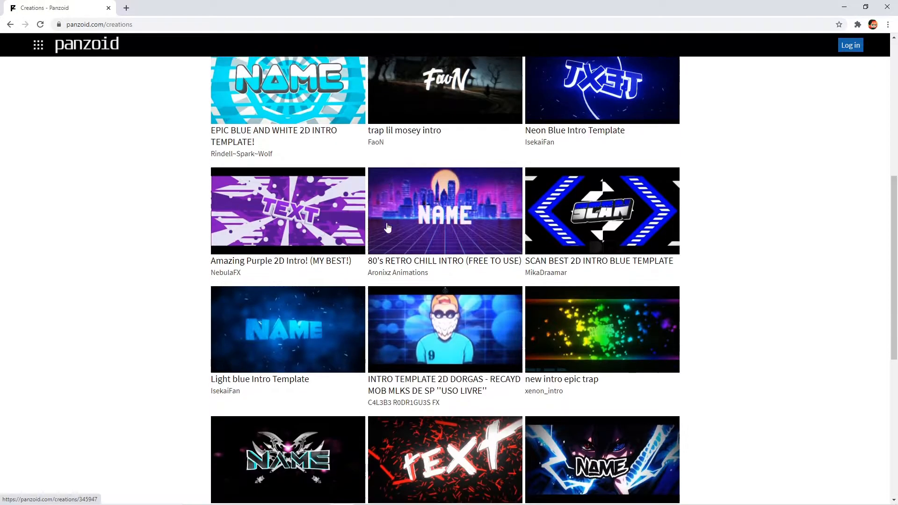
pyautogui.scroll(-15, 387, 227)
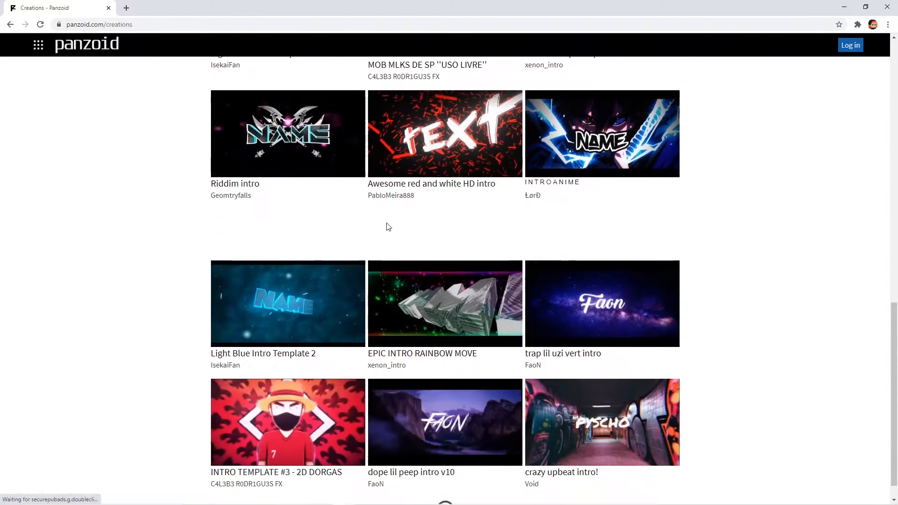
pyautogui.scroll(4, 388, 228)
pyautogui.scroll(18, 387, 228)
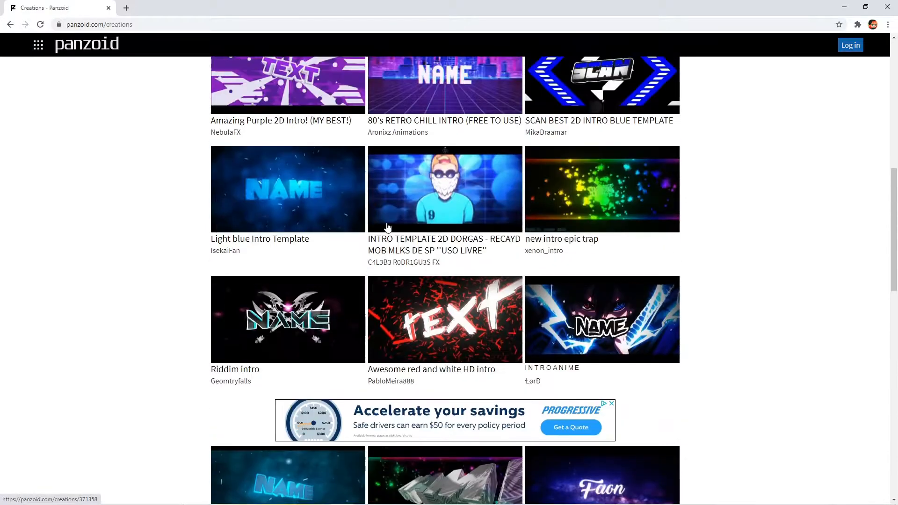
pyautogui.scroll(-2, 338, 205)
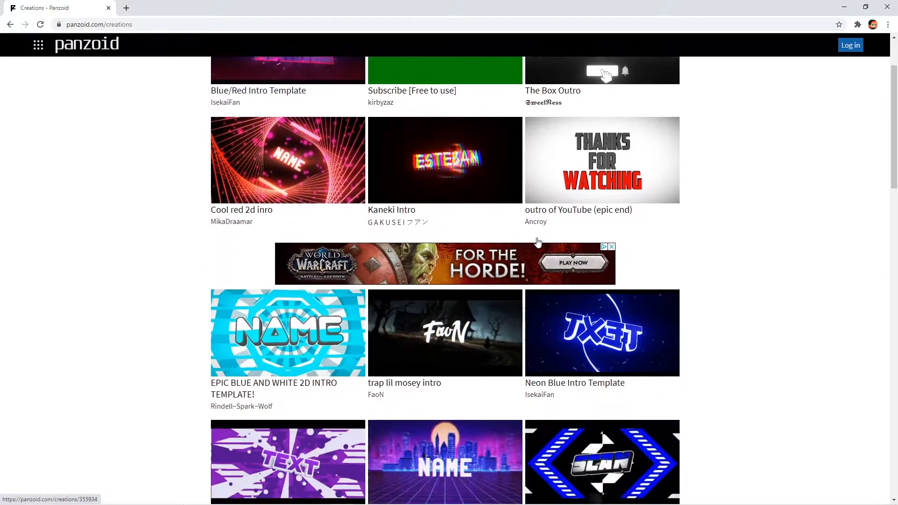
pyautogui.scroll(2, 290, 139)
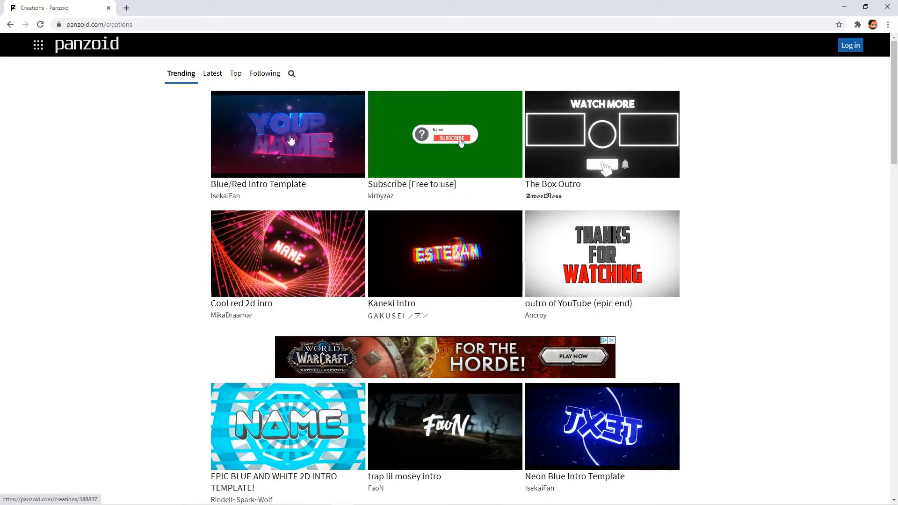
pyautogui.click(300, 75)
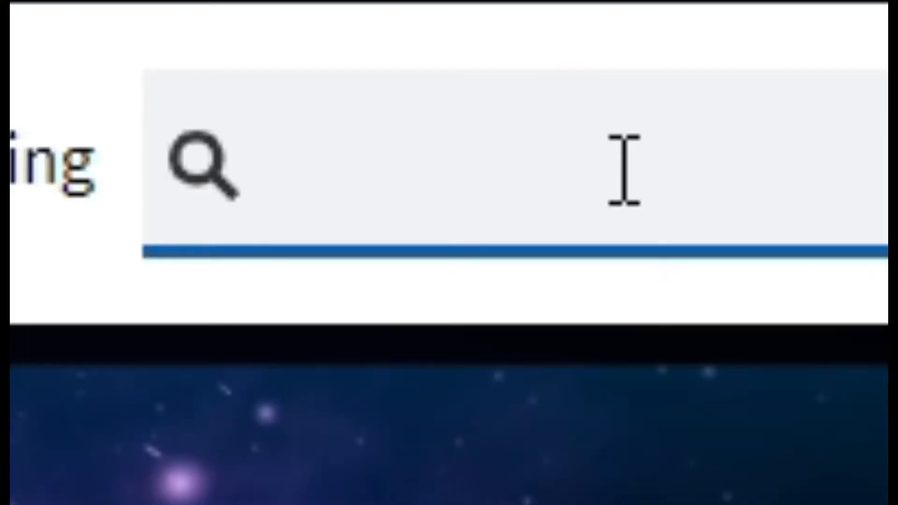
pyautogui.write('raib')
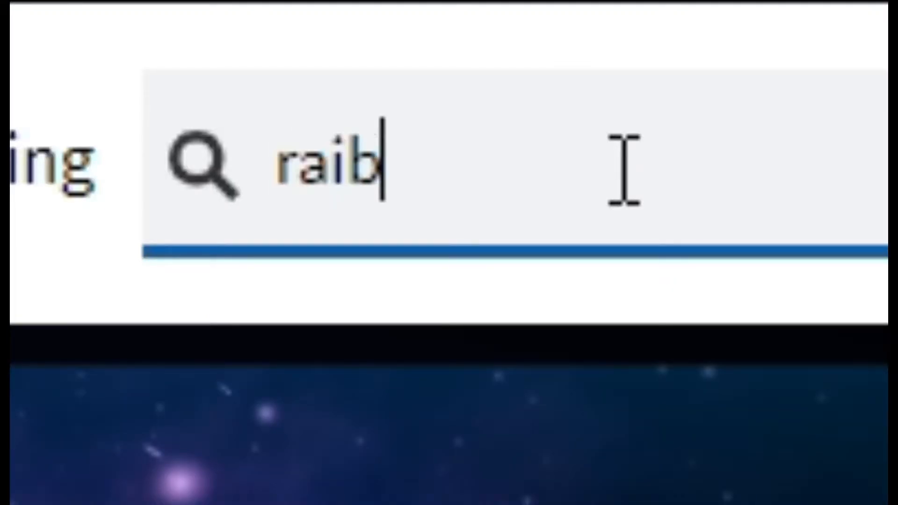
pyautogui.write('ow')
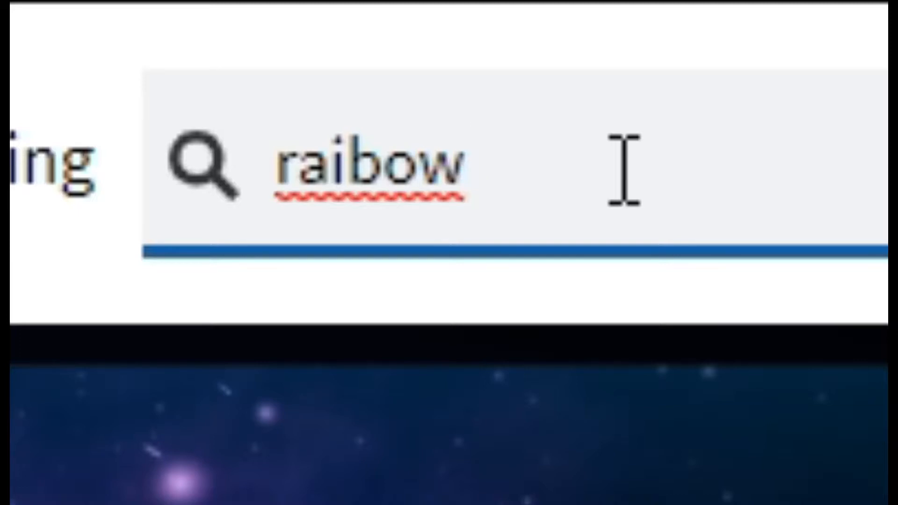
pyautogui.write(' upbeat in')
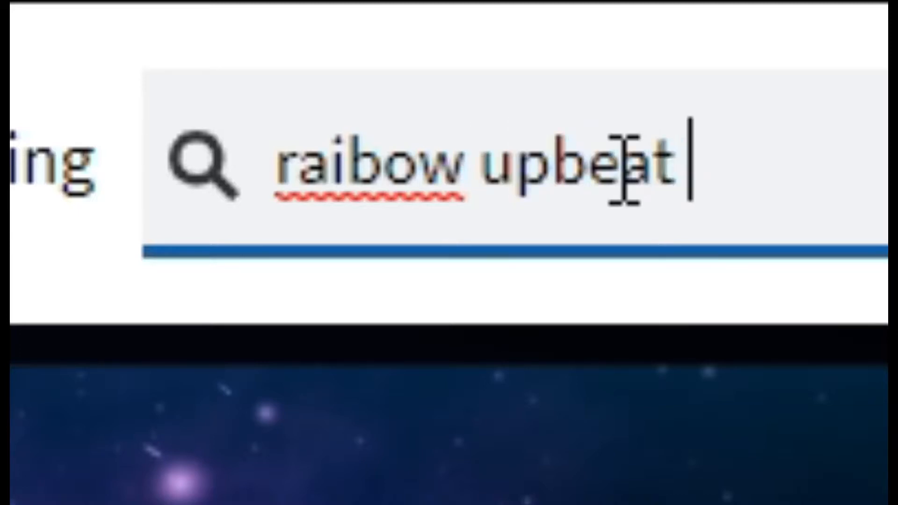
pyautogui.write('tro')
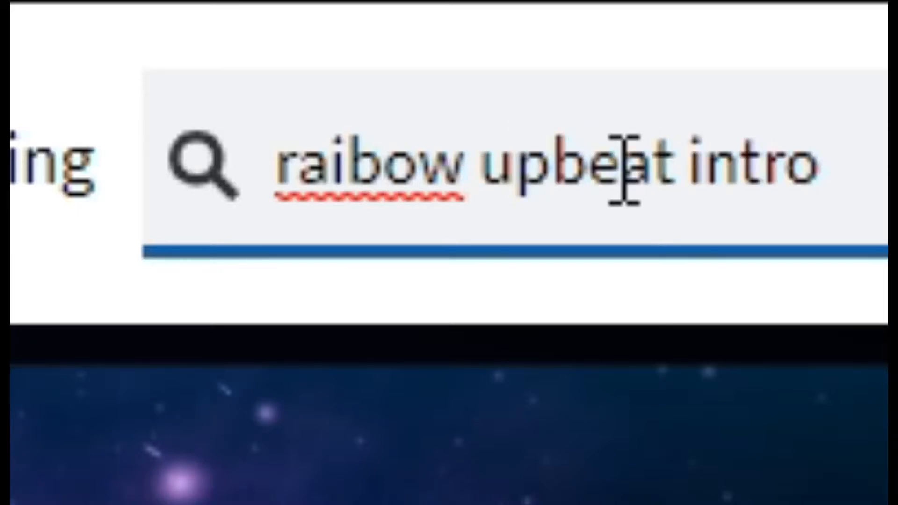
pyautogui.press('Return')
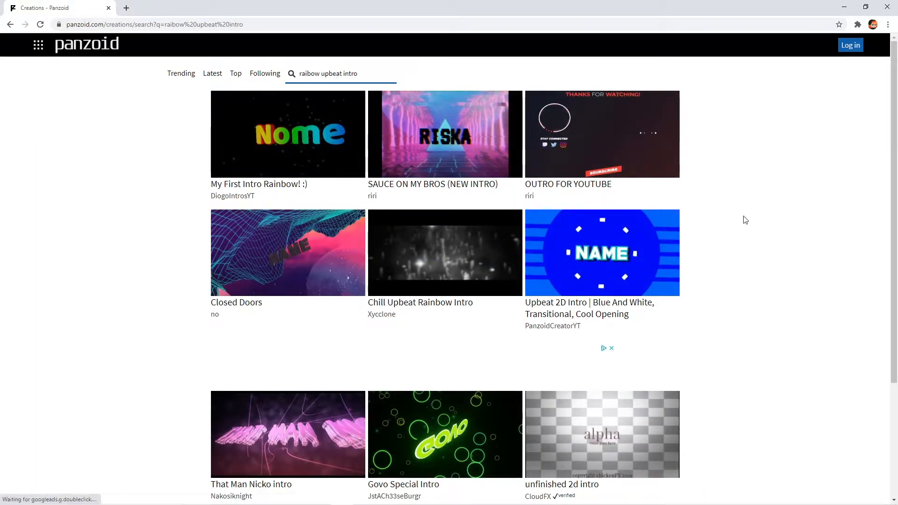
# - Open the template "intro free to use upbeat but kinda chill" from the search results in Clipmaker
pyautogui.scroll(-7, 162, 168)
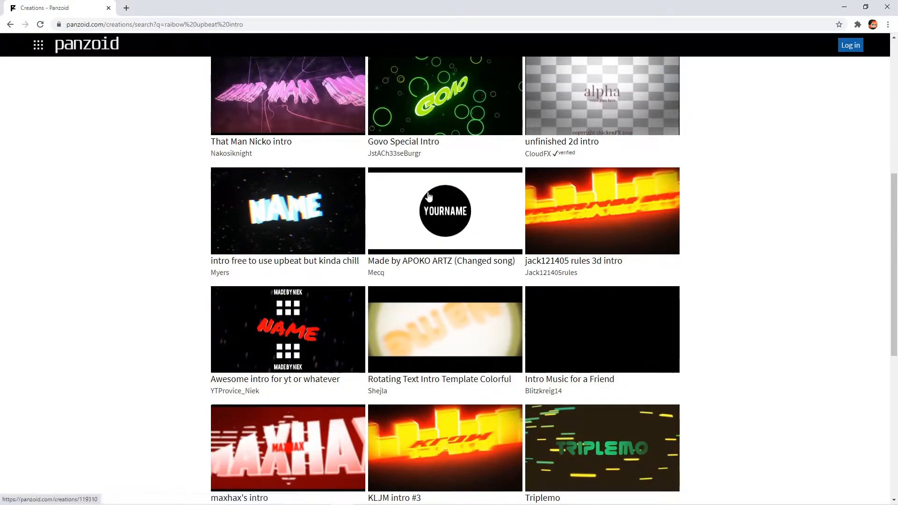
pyautogui.scroll(7, 341, 331)
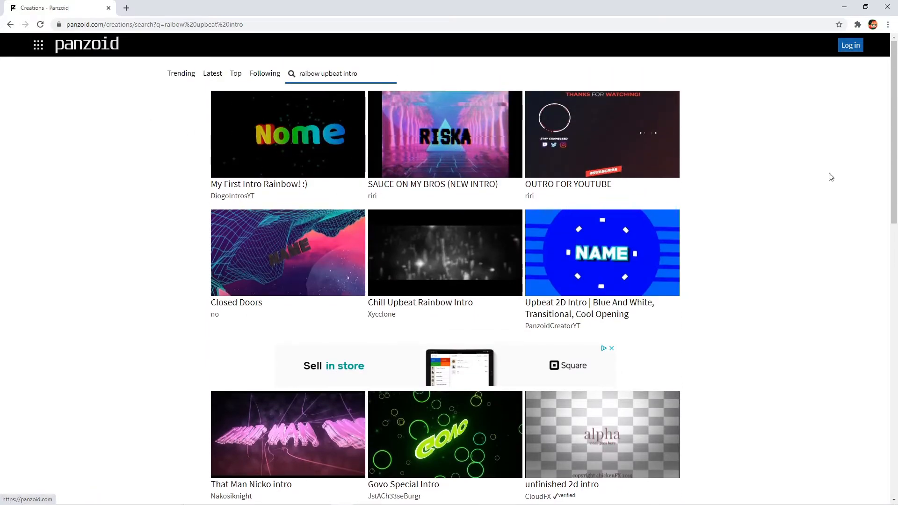
pyautogui.scroll(-5, 395, 425)
pyautogui.click(307, 315)
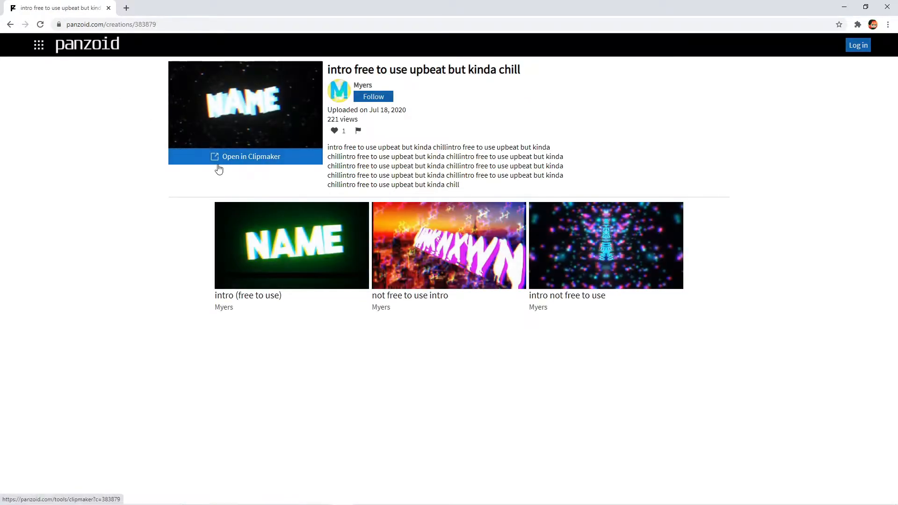
pyautogui.click(219, 164)
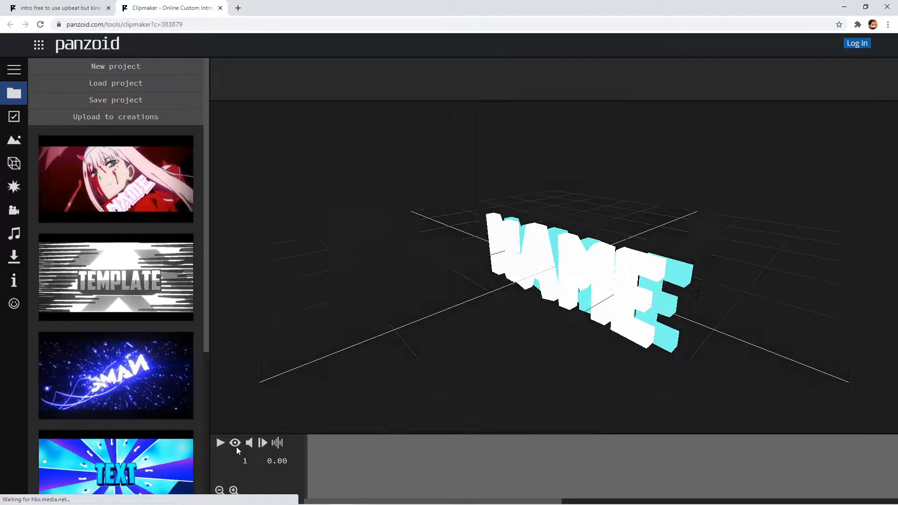
# - Play a preview of the chill upbeat intro, pause it and close its Clipmaker tab
pyautogui.click(221, 443)
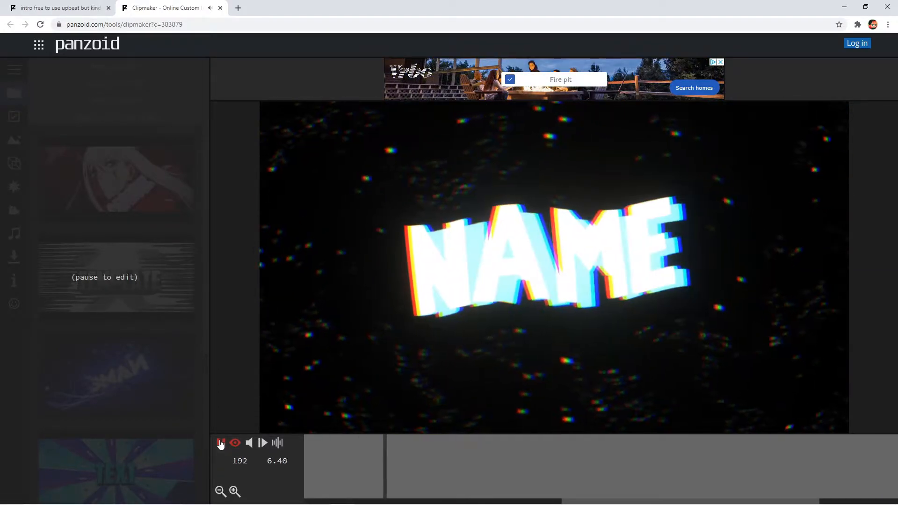
pyautogui.click(221, 443)
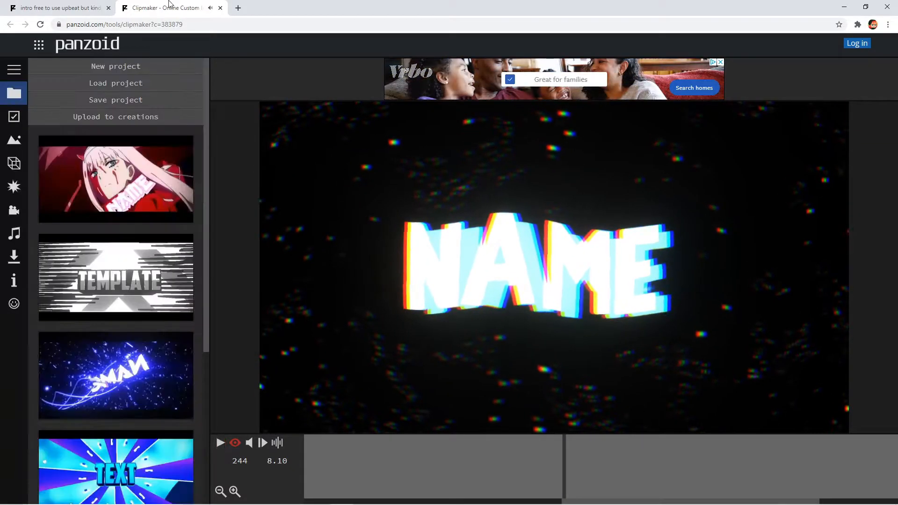
pyautogui.click(220, 8)
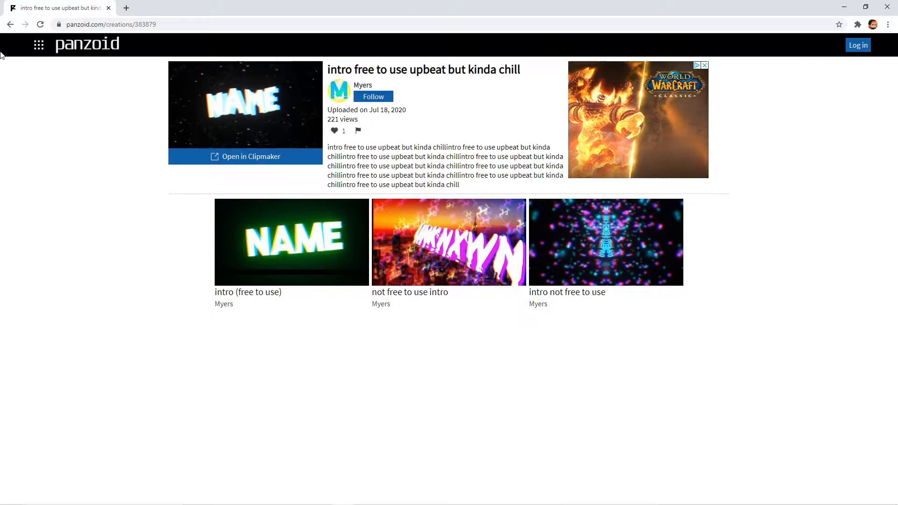
# - Return to the trending creations and open "EPIC BLUE AND WHITE 2D INTRO TEMPLATE!" in Clipmaker
pyautogui.click(10, 24)
pyautogui.scroll(5, 72, 120)
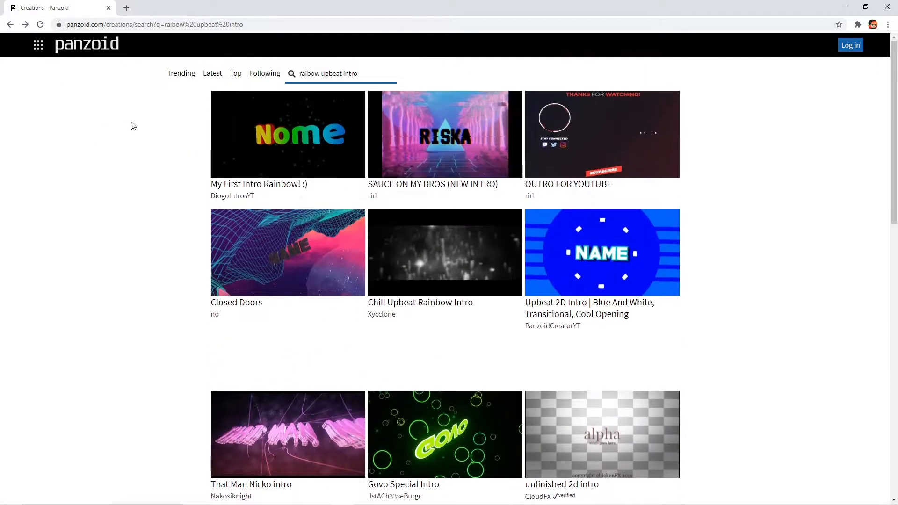
pyautogui.click(192, 78)
pyautogui.scroll(-5, 459, 278)
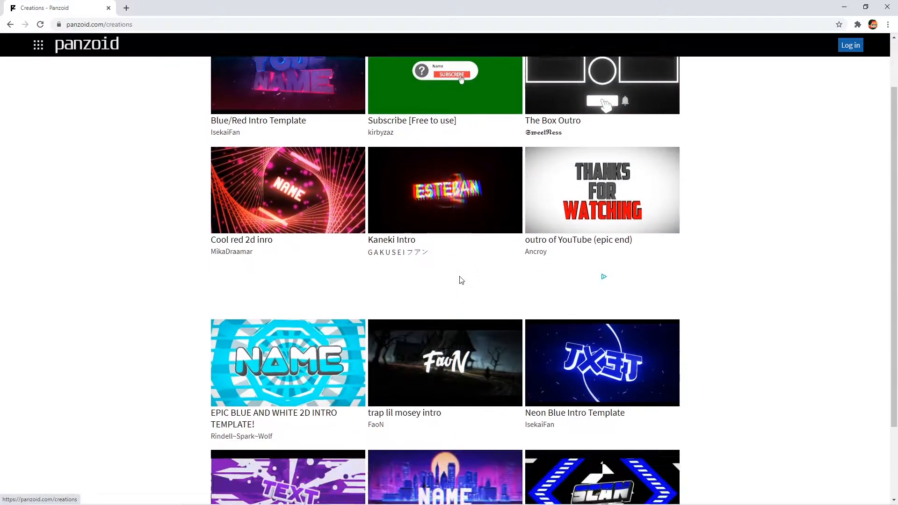
pyautogui.scroll(-3, 545, 342)
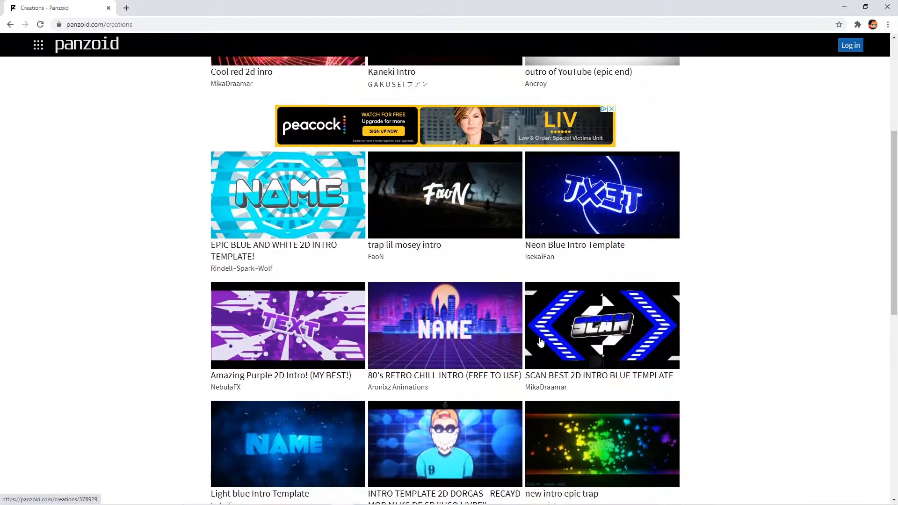
pyautogui.scroll(-3, 296, 380)
pyautogui.scroll(7, 295, 375)
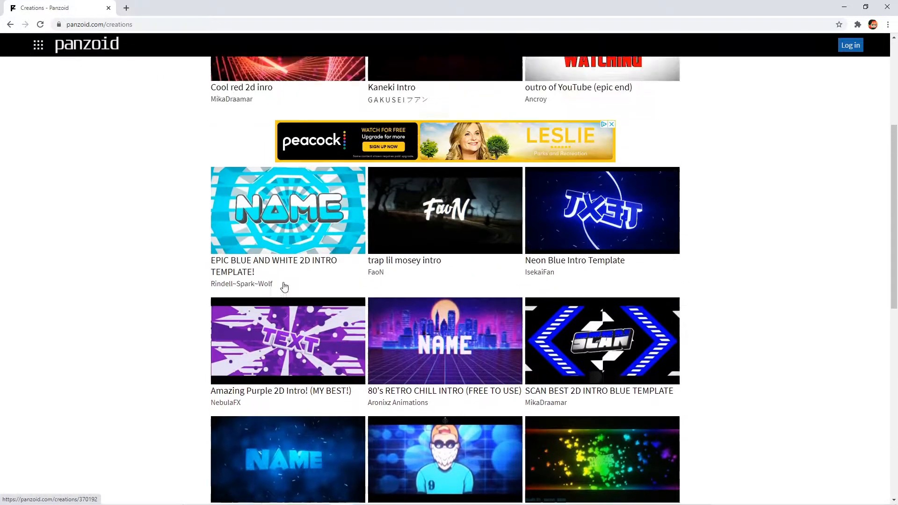
pyautogui.click(285, 323)
pyautogui.click(245, 157)
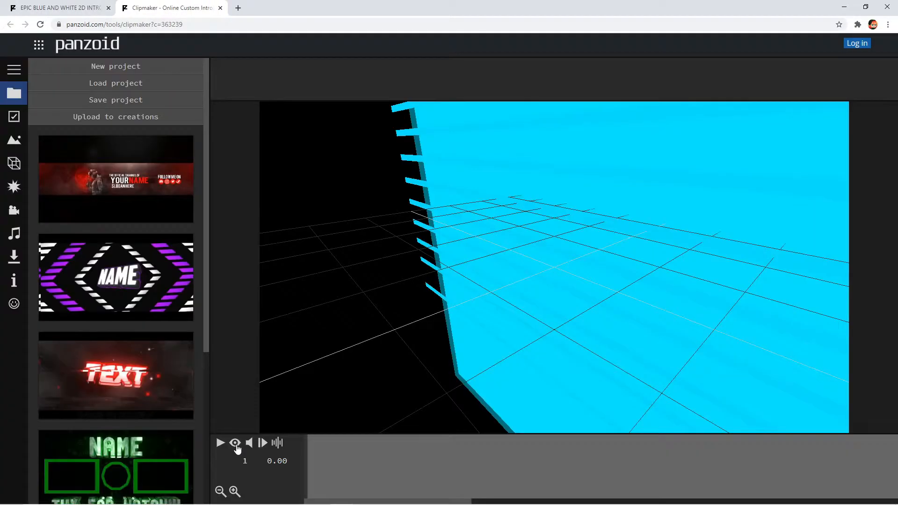
# - Play the blue and white intro through as a preview and pause the playback
pyautogui.click(220, 443)
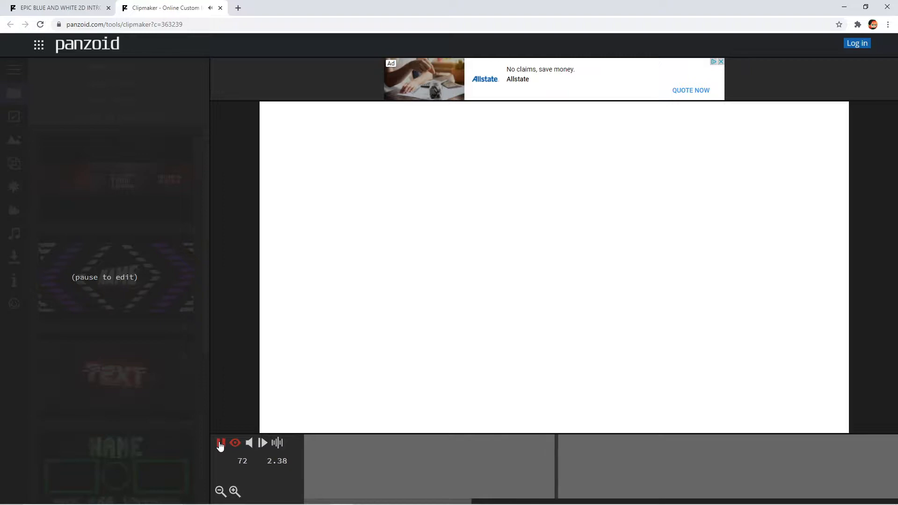
pyautogui.click(220, 443)
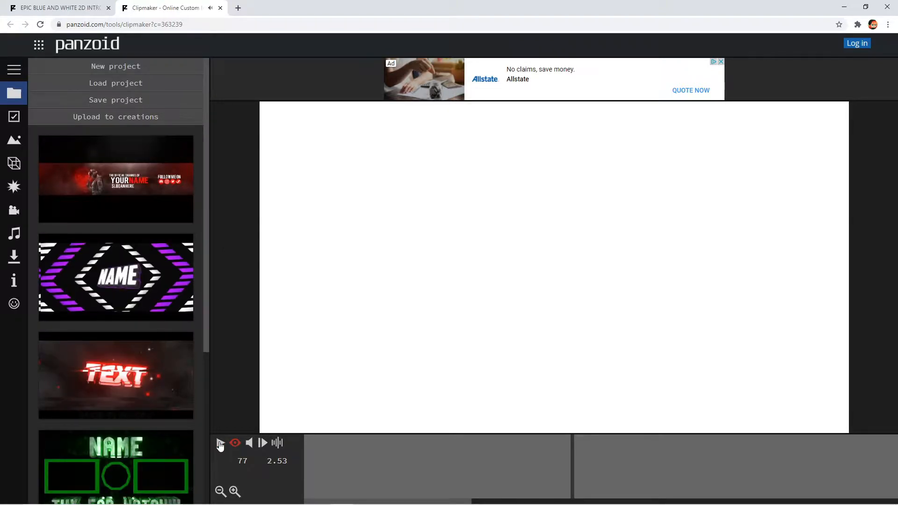
pyautogui.click(220, 443)
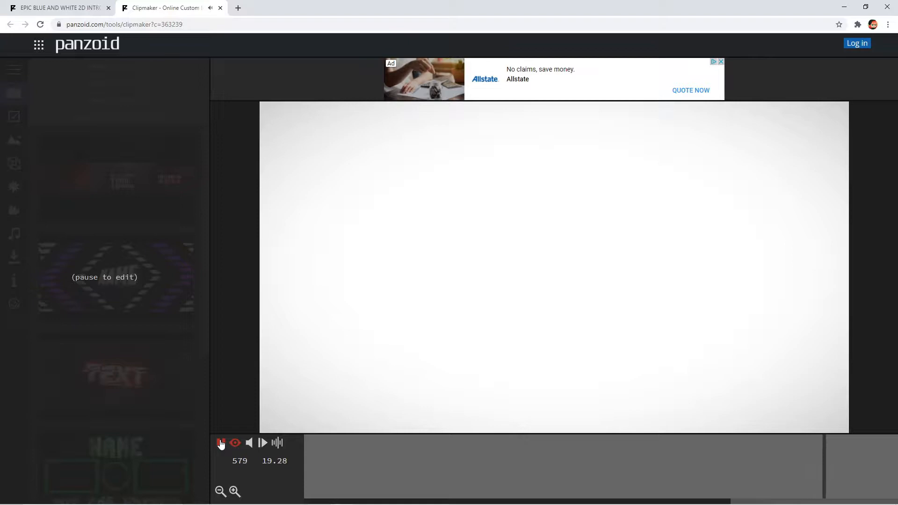
pyautogui.click(221, 443)
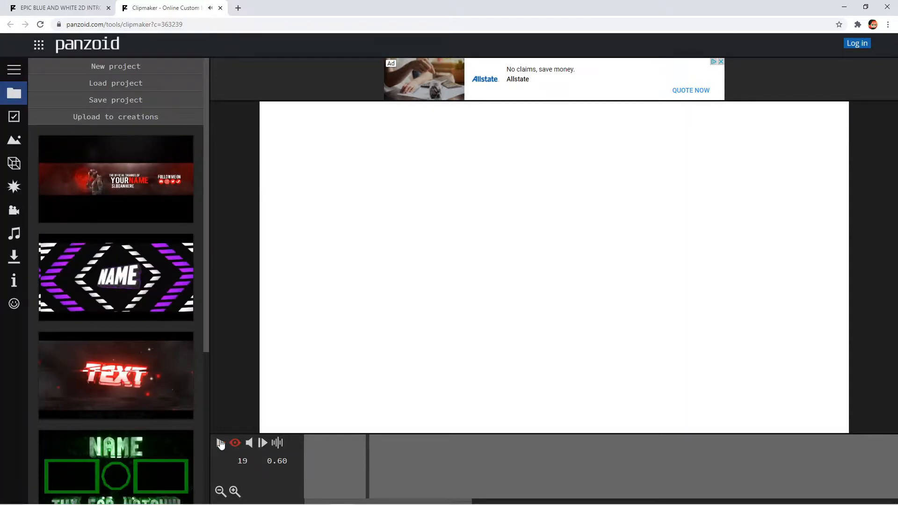
# - Among the scene's objects, change the text of the first Name object in the nested Text group to Avo
pyautogui.click(14, 140)
pyautogui.click(14, 163)
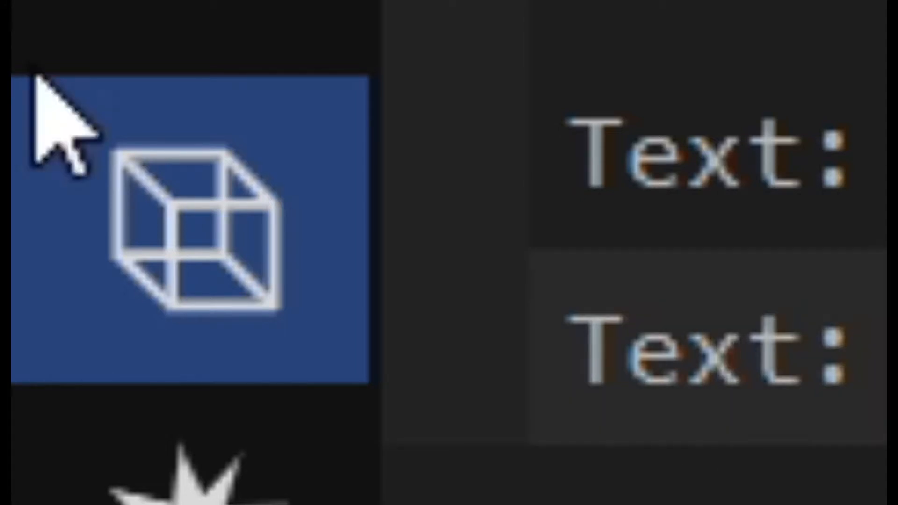
pyautogui.click(120, 28)
pyautogui.click(161, 195)
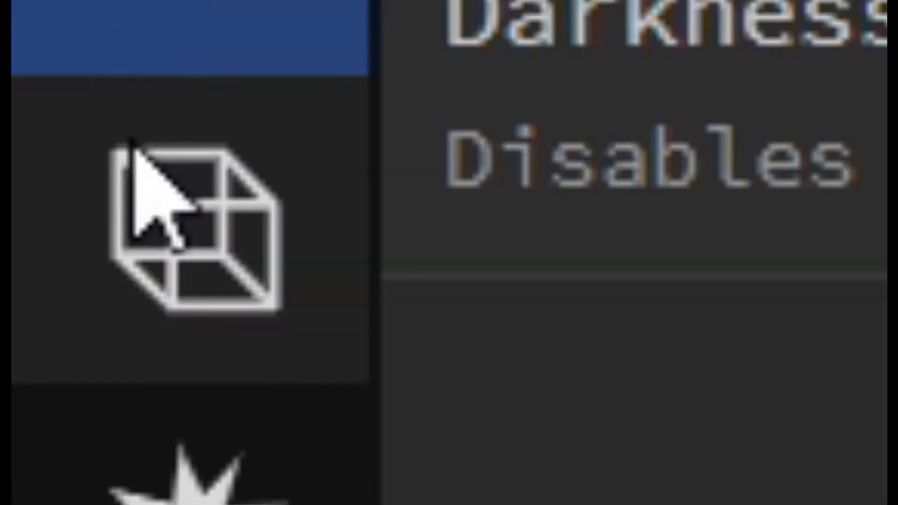
pyautogui.click(136, 160)
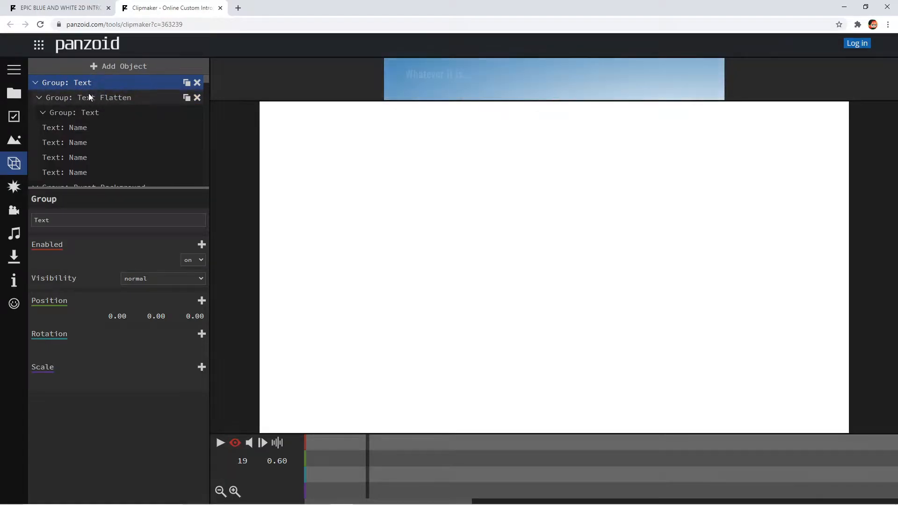
pyautogui.click(45, 127)
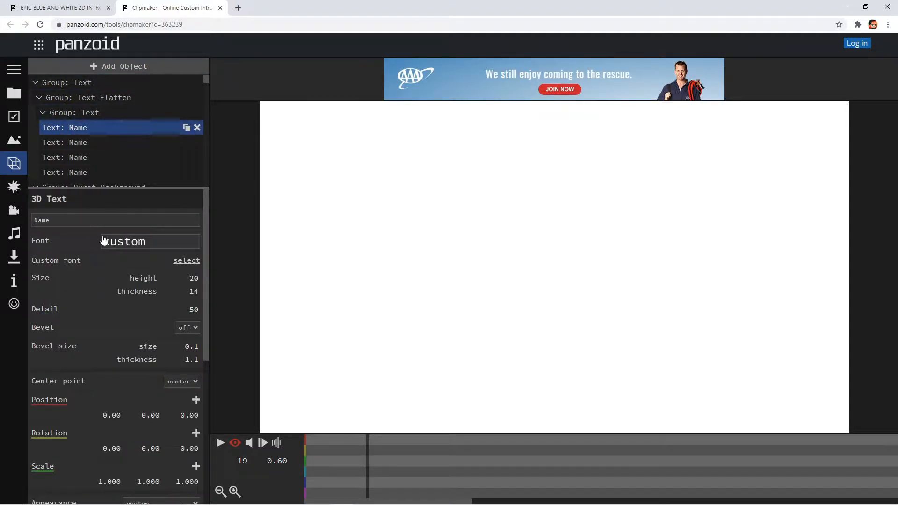
pyautogui.doubleClick(40, 221)
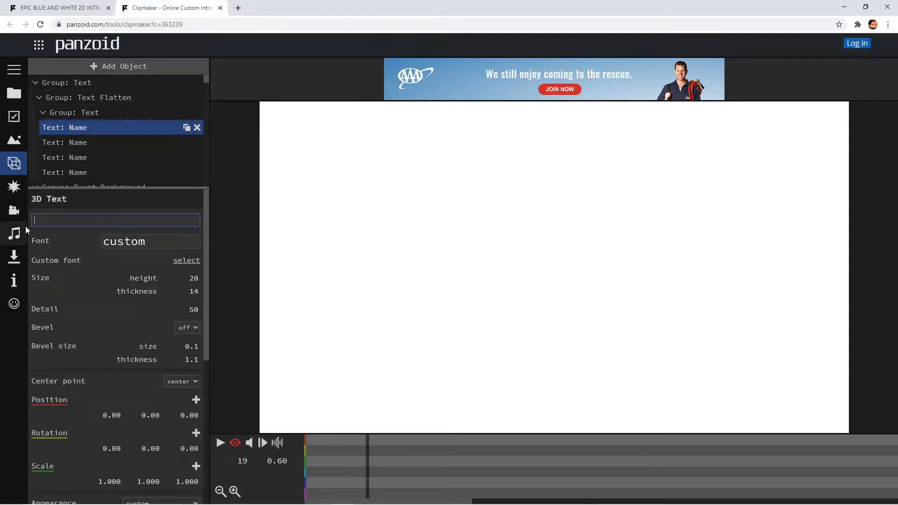
pyautogui.write('Avo')
# - Change the text of the second Name object in the nested Text group to Avo and copy that word for reuse
pyautogui.click(68, 144)
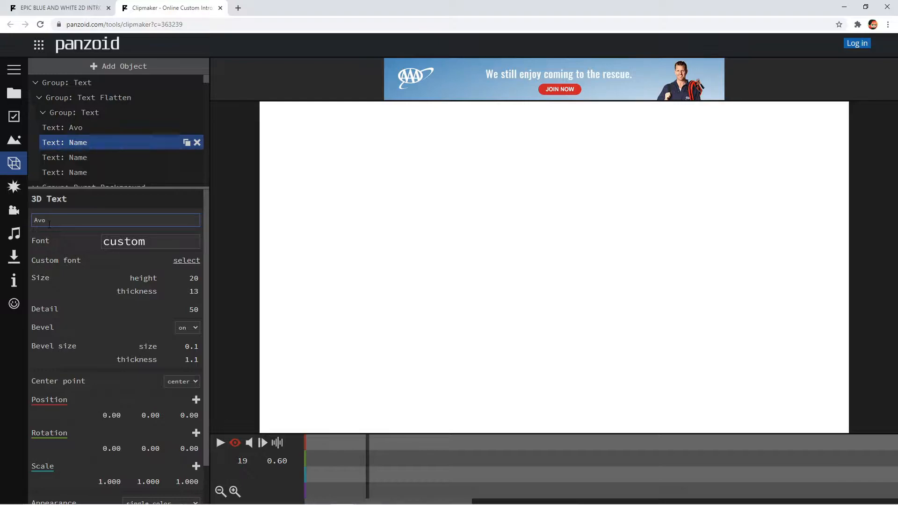
pyautogui.rightClick(38, 219)
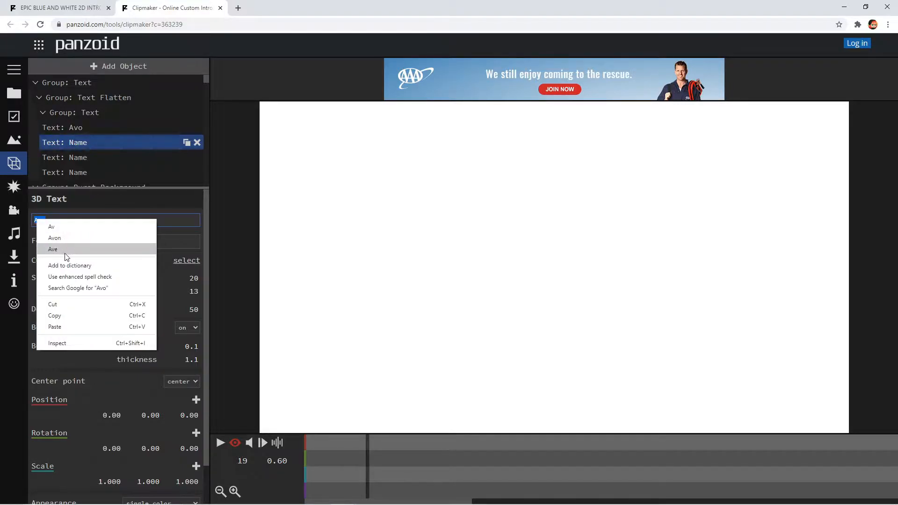
pyautogui.click(59, 313)
pyautogui.click(94, 244)
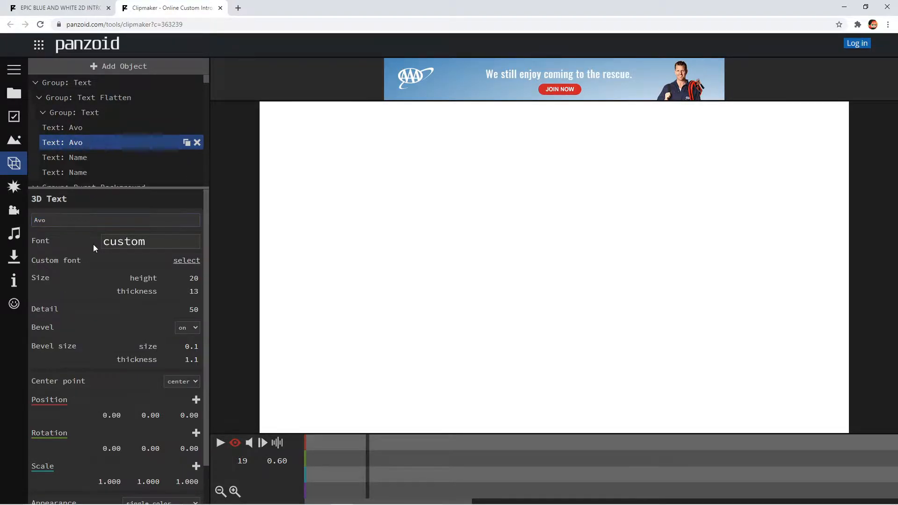
# - Replace the text of the third and fourth Name objects in the nested Text group with the copied word Avo
pyautogui.scroll(-1, 77, 173)
pyautogui.click(83, 112)
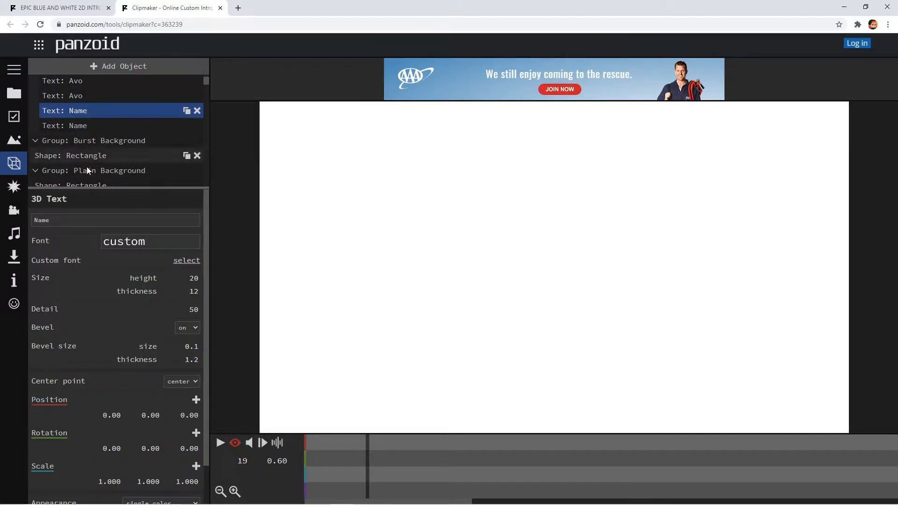
pyautogui.rightClick(45, 220)
pyautogui.click(73, 292)
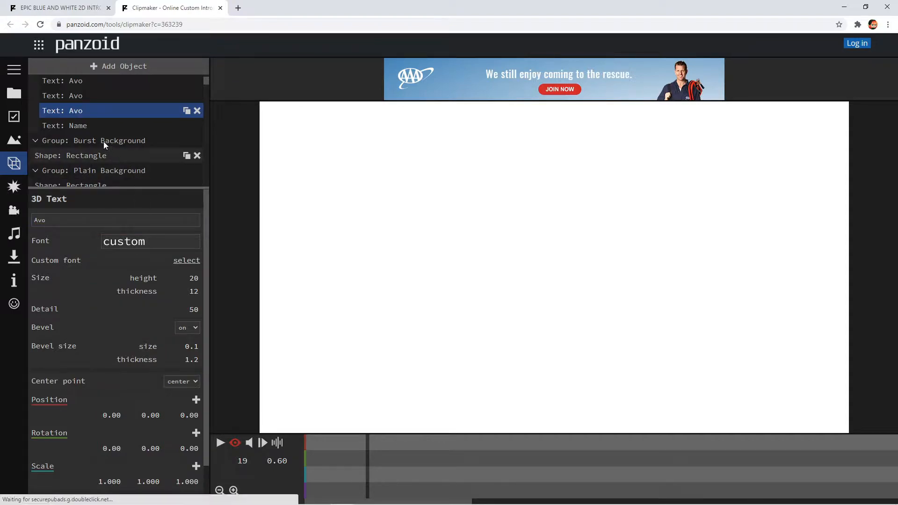
pyautogui.click(99, 127)
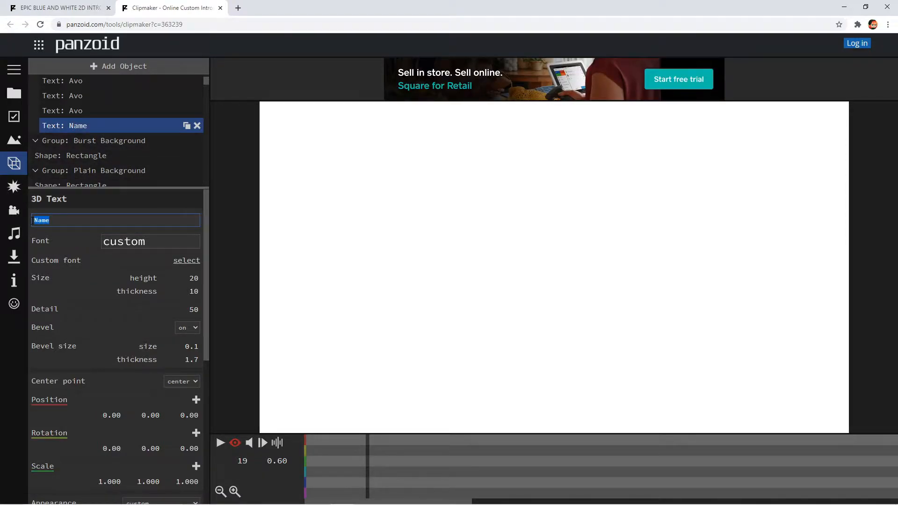
pyautogui.rightClick(65, 218)
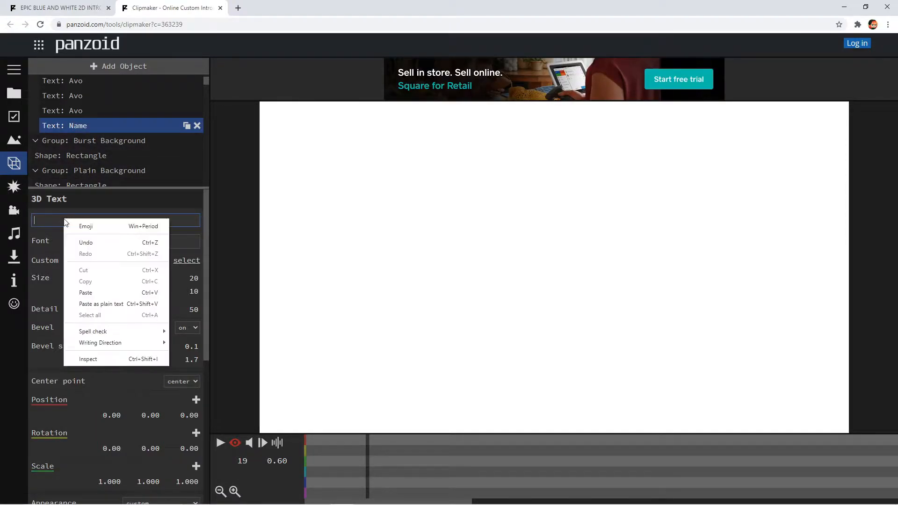
pyautogui.click(85, 292)
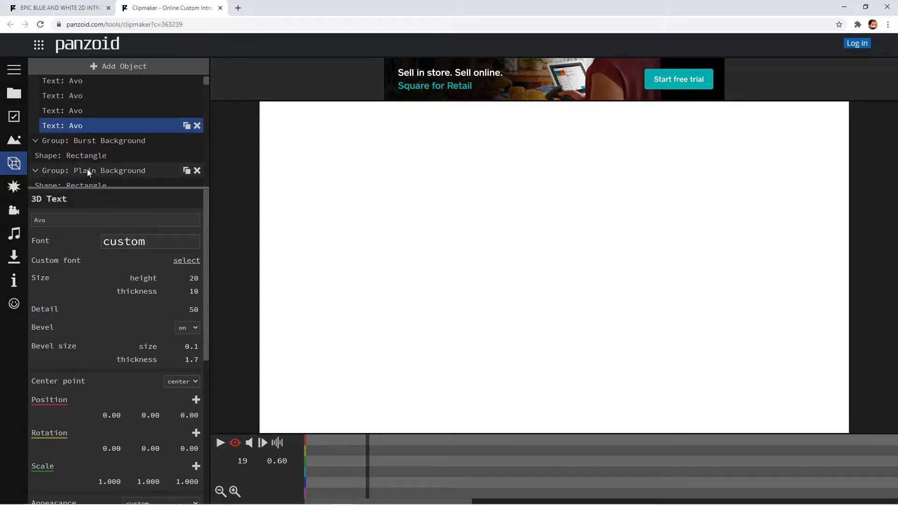
# - Play the intro with the new text as a preview and pause the playback
pyautogui.scroll(2, 94, 176)
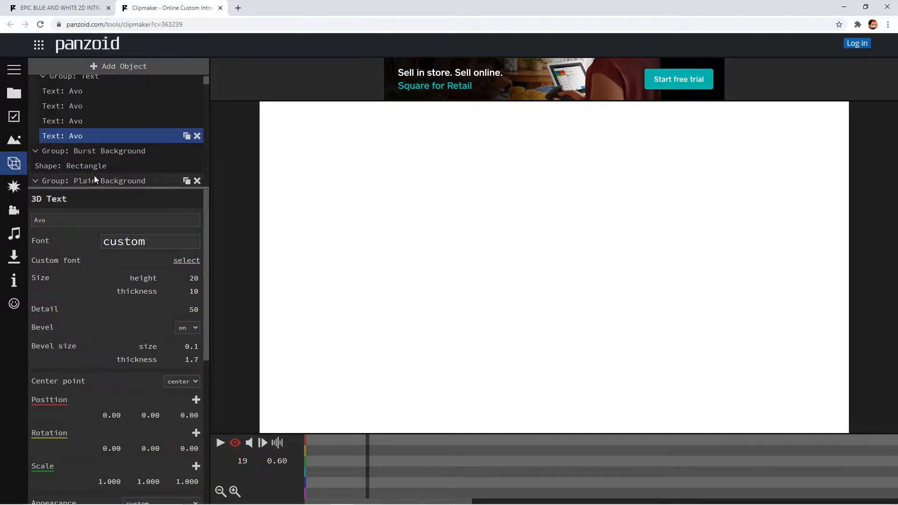
pyautogui.click(220, 444)
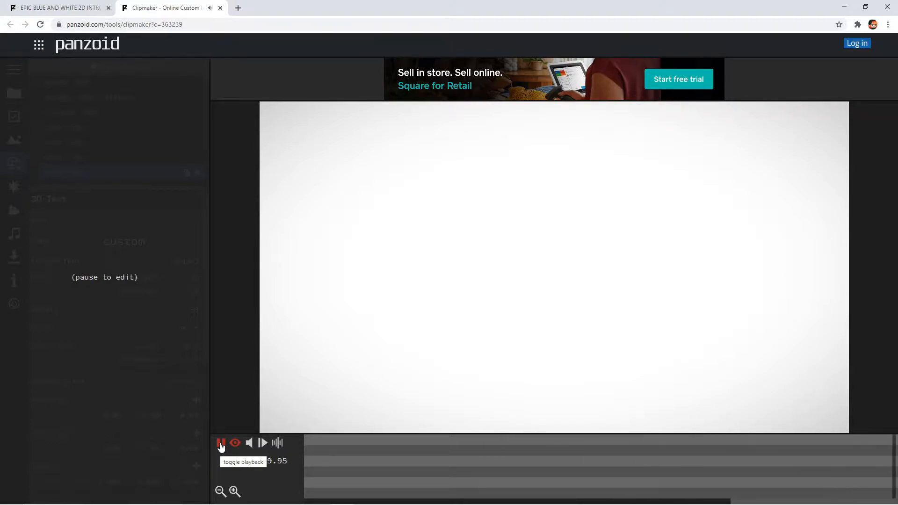
pyautogui.click(221, 444)
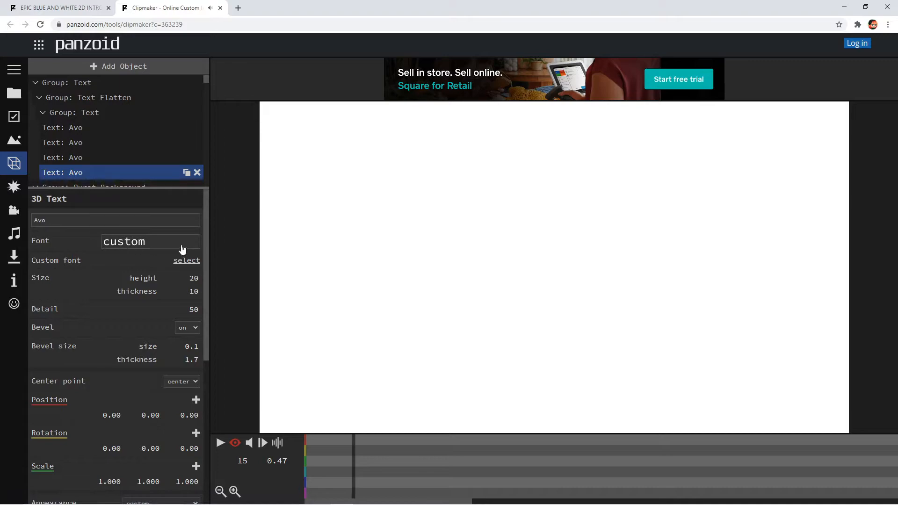
# - Set the font of the fourth Avo text object to orbitron and check it in a short preview
pyautogui.click(146, 252)
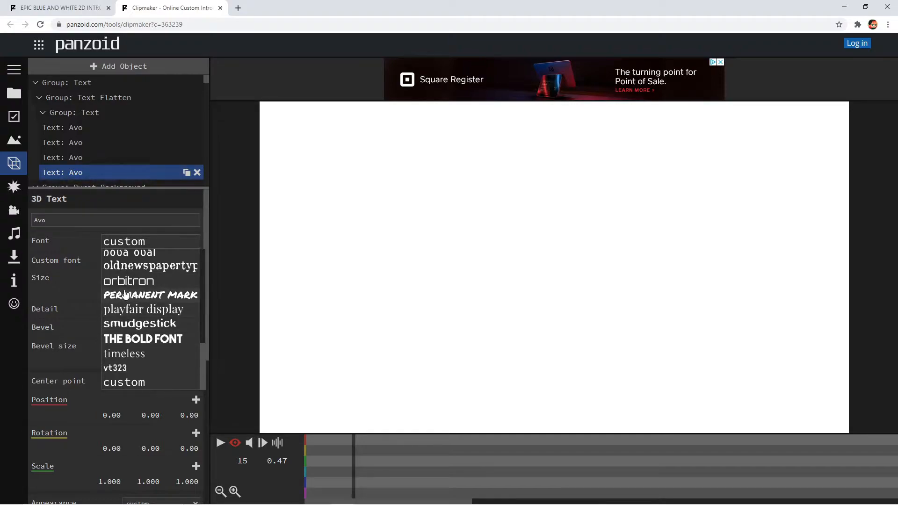
pyautogui.click(126, 281)
pyautogui.click(220, 443)
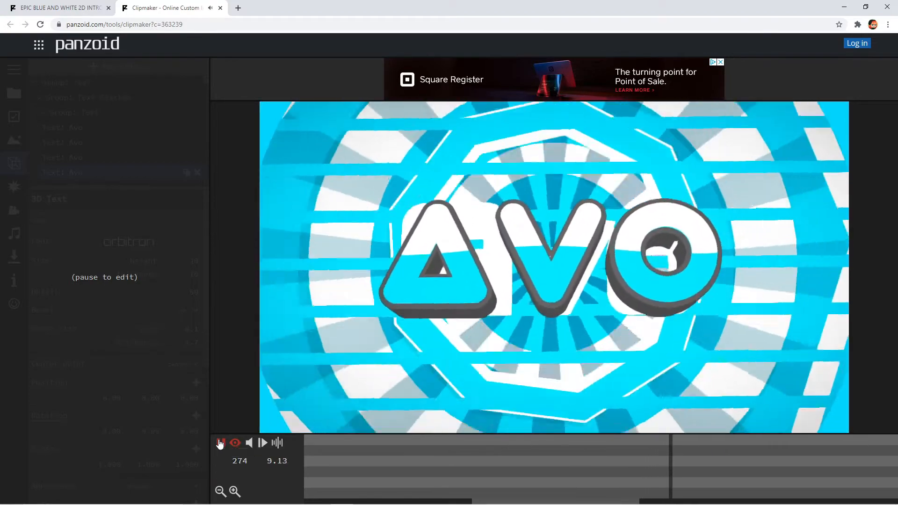
pyautogui.click(220, 443)
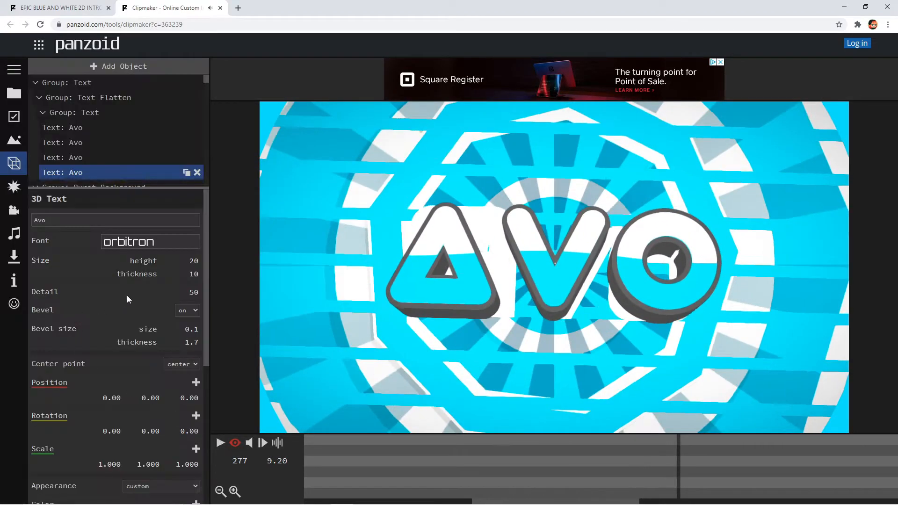
# - Set the font of the third, second and first Avo text objects to orbitron as well
pyautogui.click(60, 156)
pyautogui.click(137, 251)
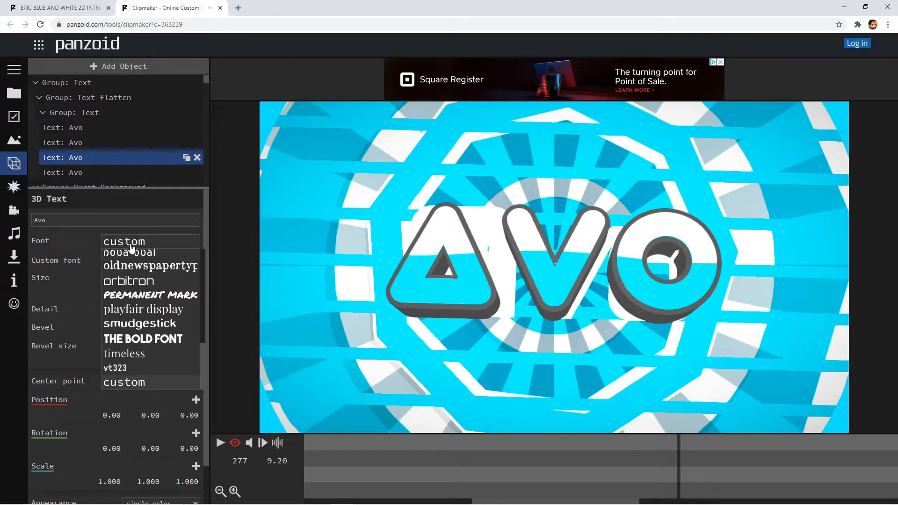
pyautogui.click(130, 282)
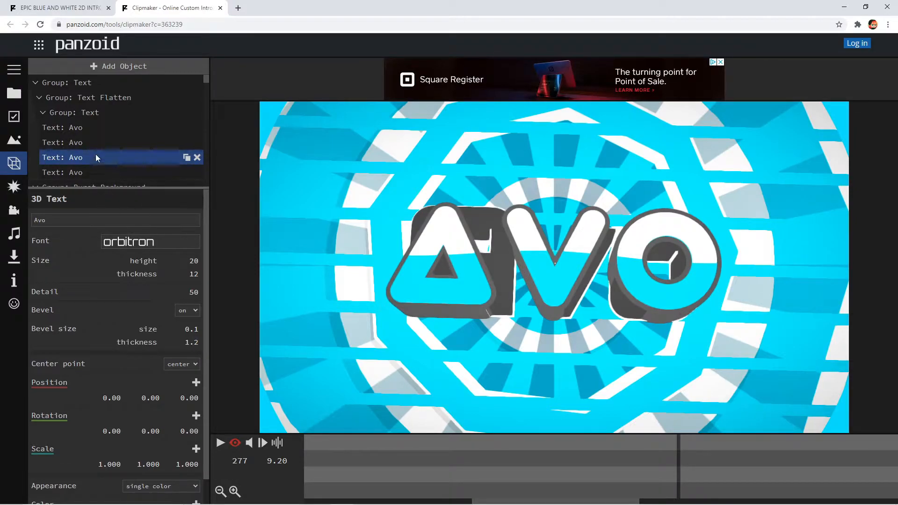
pyautogui.click(89, 143)
pyautogui.click(126, 241)
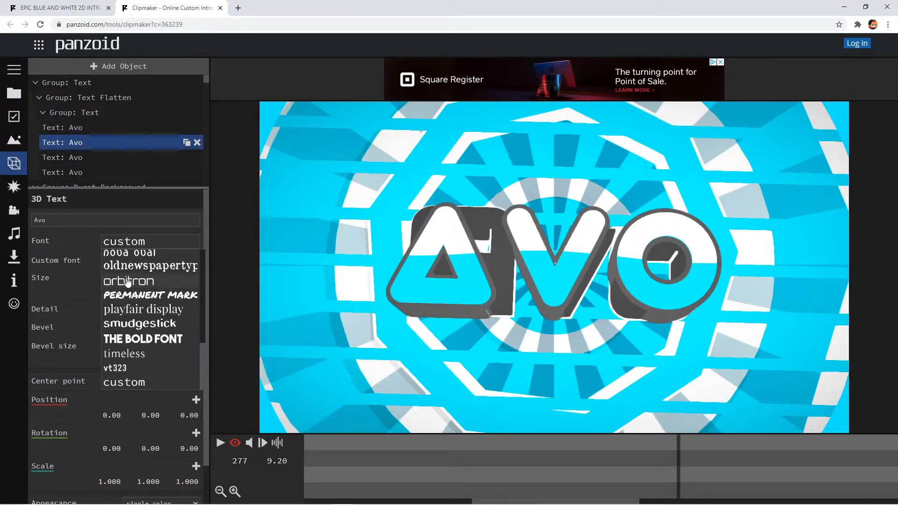
pyautogui.click(131, 281)
pyautogui.click(94, 131)
pyautogui.click(135, 247)
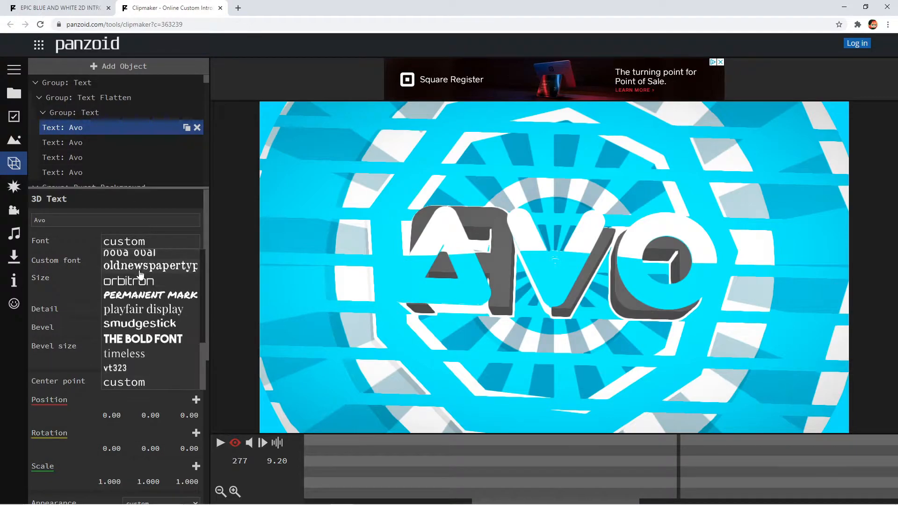
pyautogui.click(130, 281)
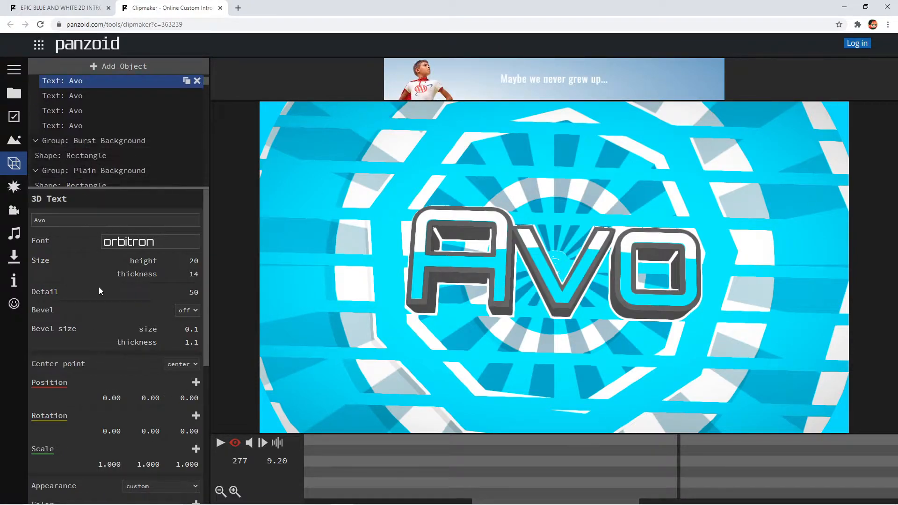
# - Set the color of the first Avo text object to a near-black shade
pyautogui.scroll(-5, 98, 279)
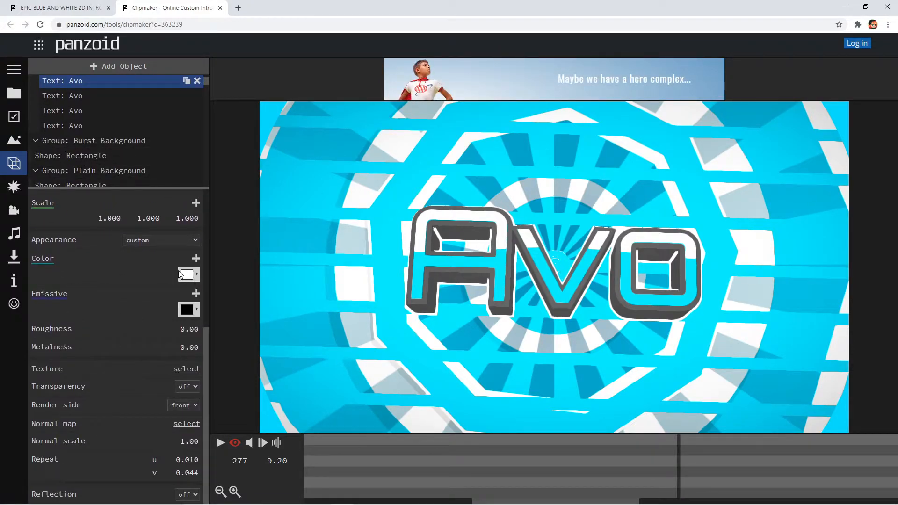
pyautogui.click(180, 275)
pyautogui.click(304, 333)
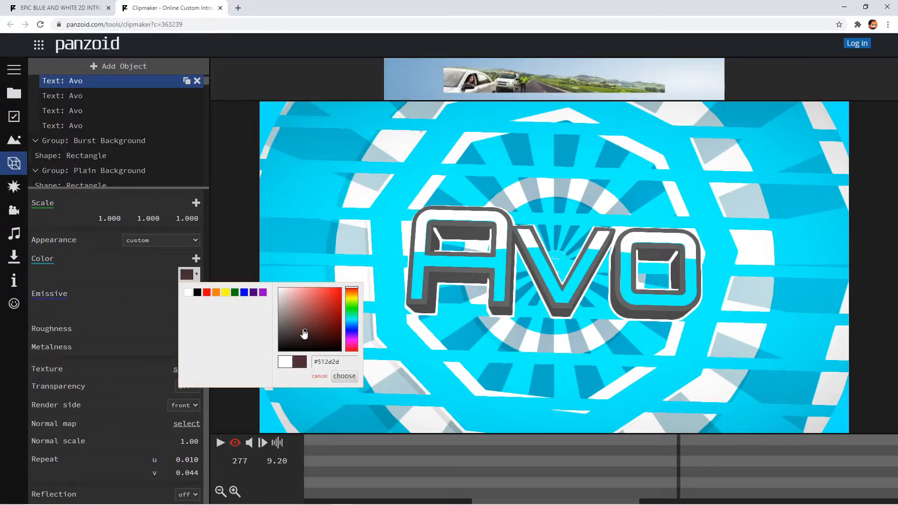
pyautogui.click(342, 375)
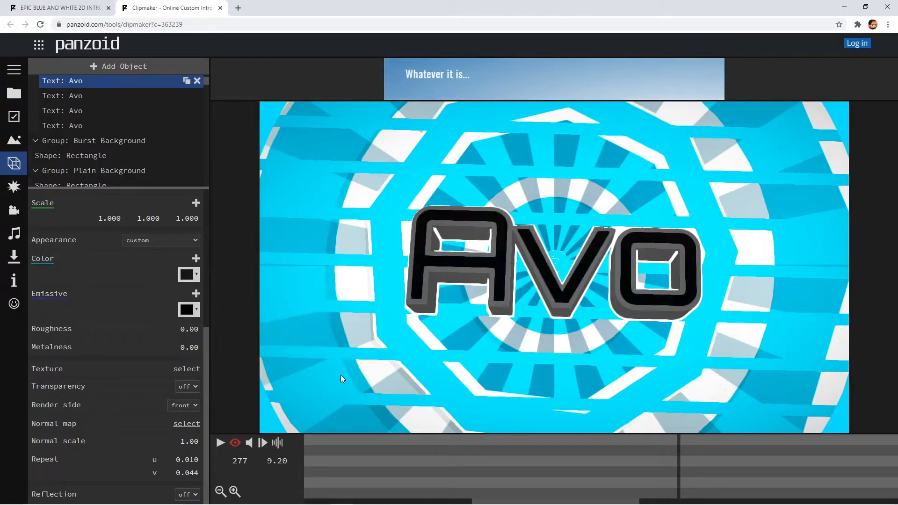
# - Change the color of the first Avo text object to a bright green
pyautogui.click(187, 275)
pyautogui.click(327, 323)
pyautogui.moveTo(327, 323); pyautogui.dragTo(324, 317)
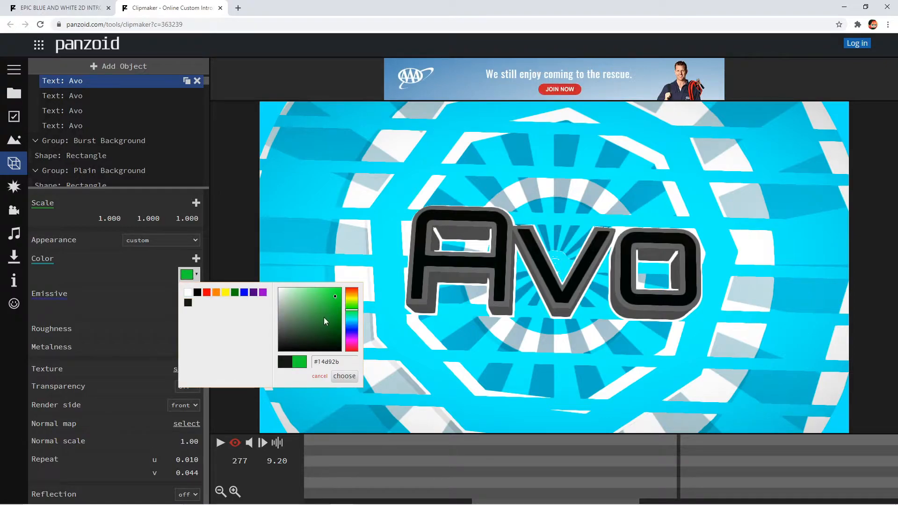
pyautogui.click(343, 376)
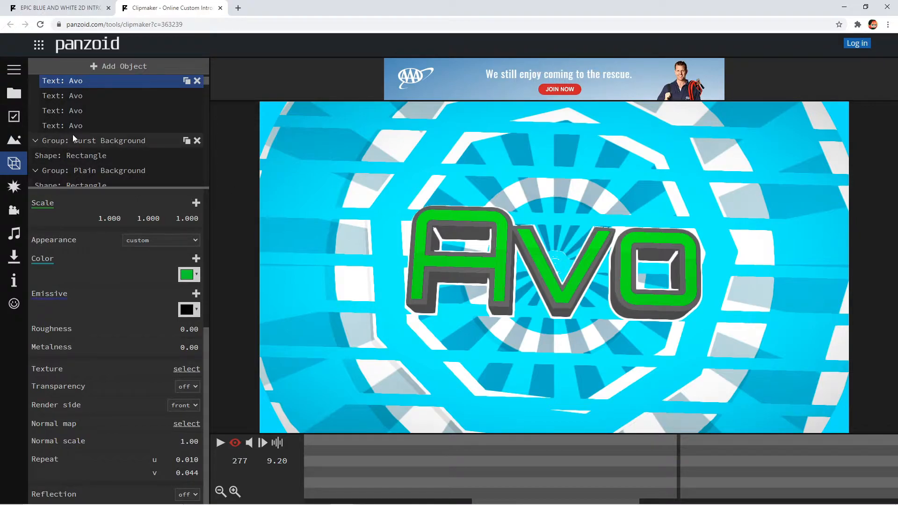
# - With the first Avo text object selected, turn off the camera view, play and pause the scene from the free view, and restore the camera view
pyautogui.click(81, 109)
pyautogui.click(81, 85)
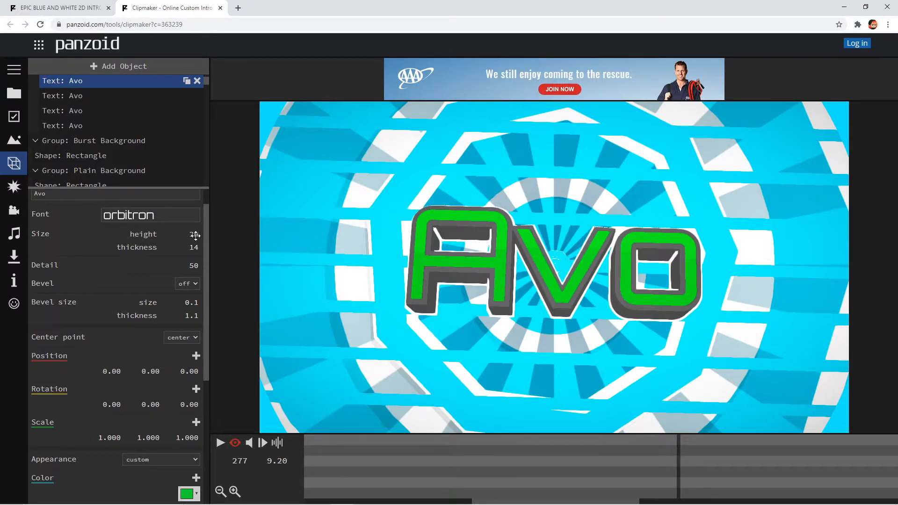
pyautogui.click(233, 445)
pyautogui.click(233, 445)
pyautogui.click(233, 445)
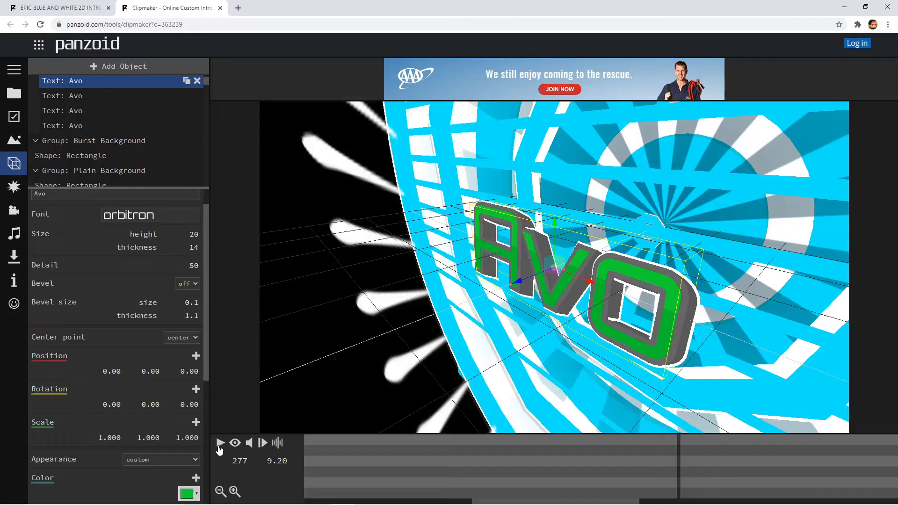
pyautogui.click(206, 220)
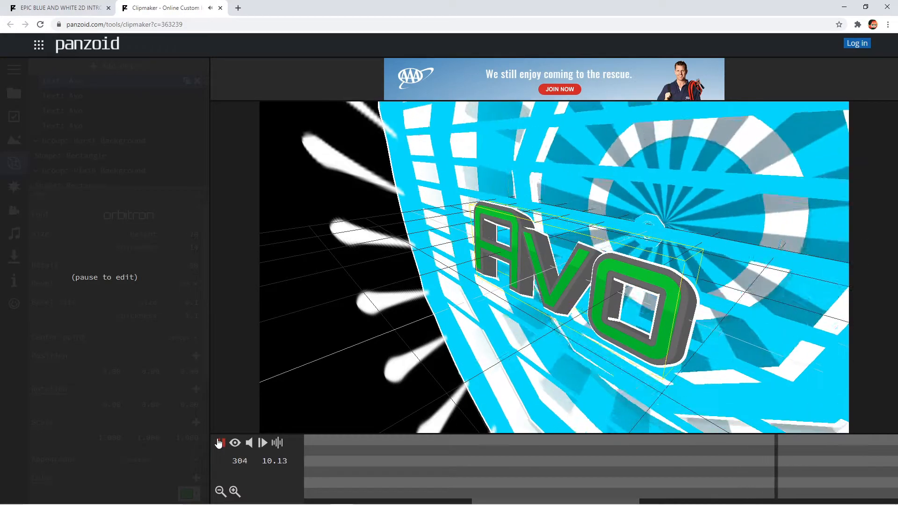
pyautogui.click(219, 443)
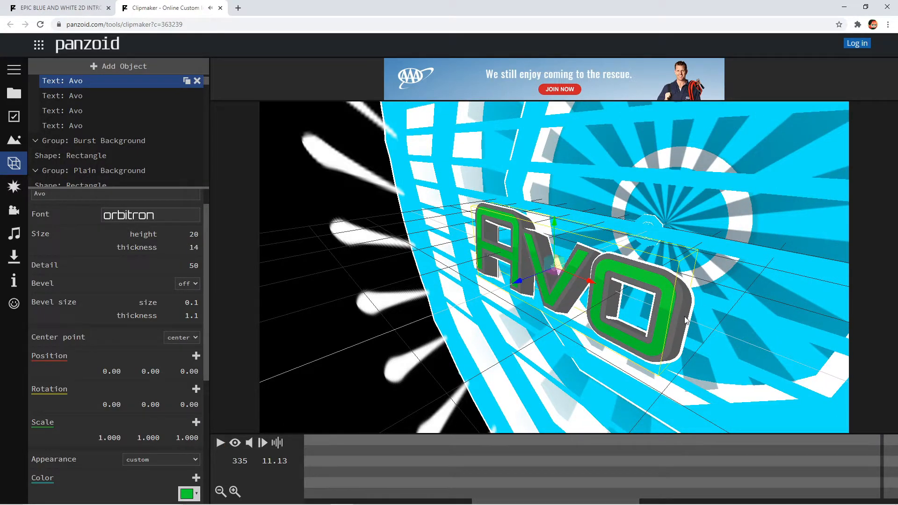
pyautogui.click(234, 443)
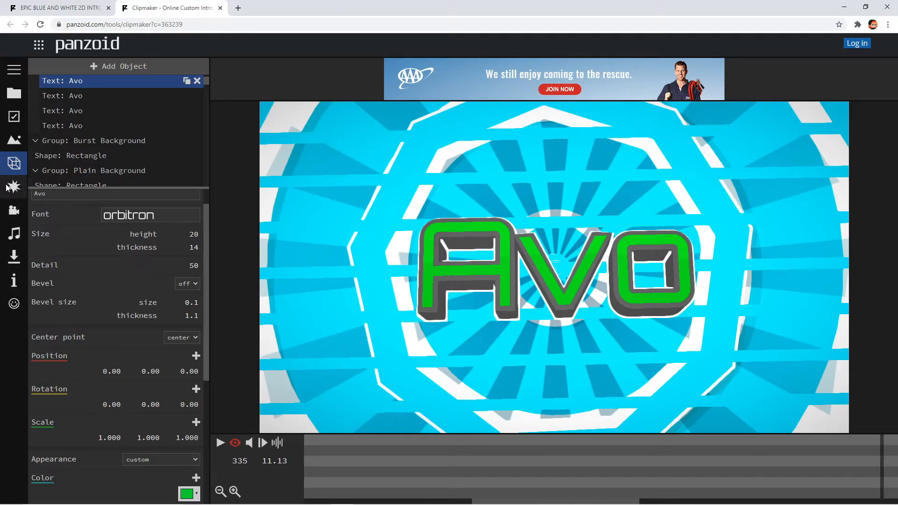
# - In the audio track settings, browse the music folder for an audio file and cancel the file selection
pyautogui.click(14, 233)
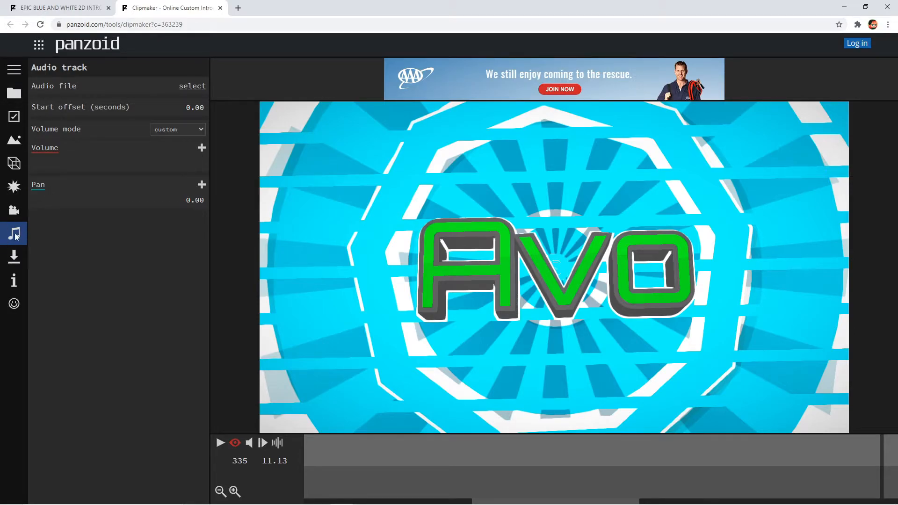
pyautogui.click(192, 86)
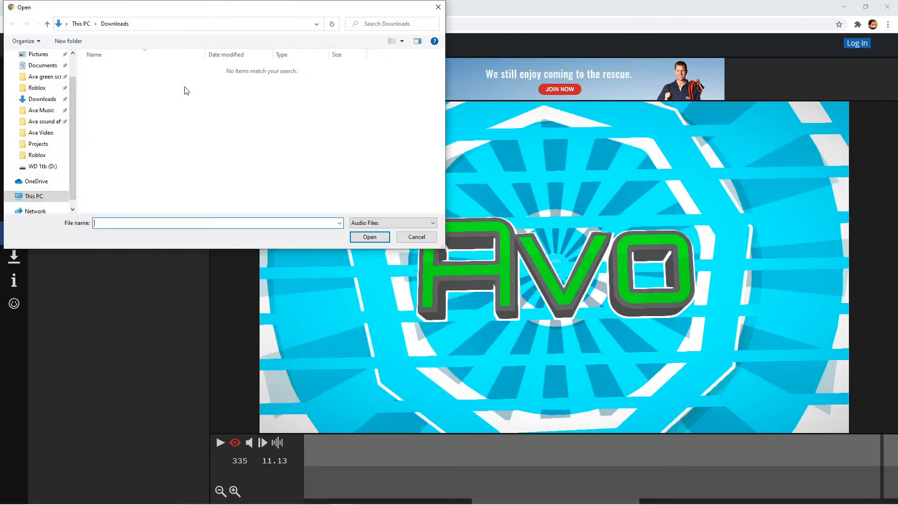
pyautogui.click(39, 110)
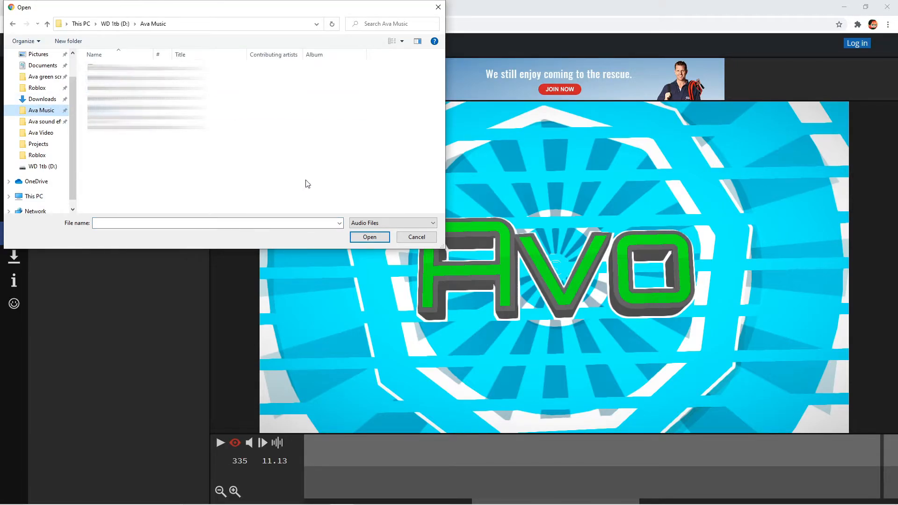
pyautogui.click(403, 237)
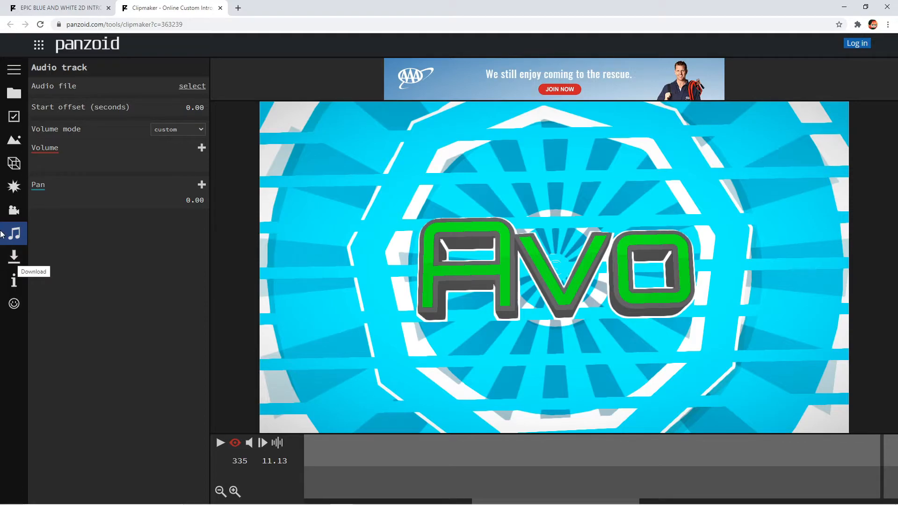
# - Set the project's frame rate to 60 in the basic settings
pyautogui.click(12, 210)
pyautogui.click(13, 94)
pyautogui.click(17, 121)
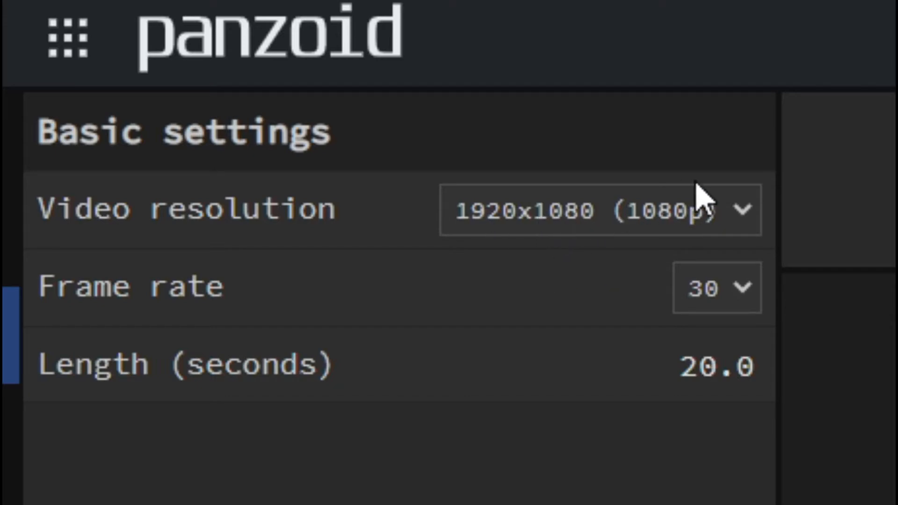
pyautogui.click(697, 295)
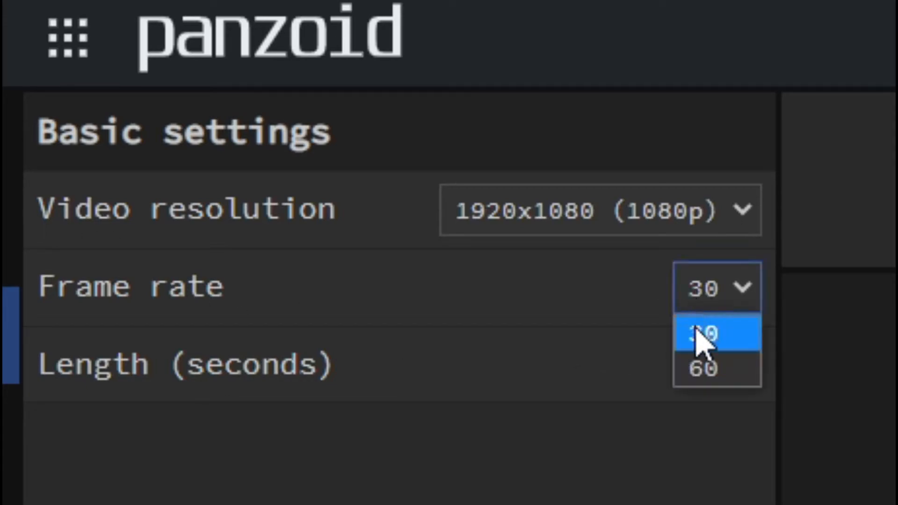
pyautogui.click(699, 371)
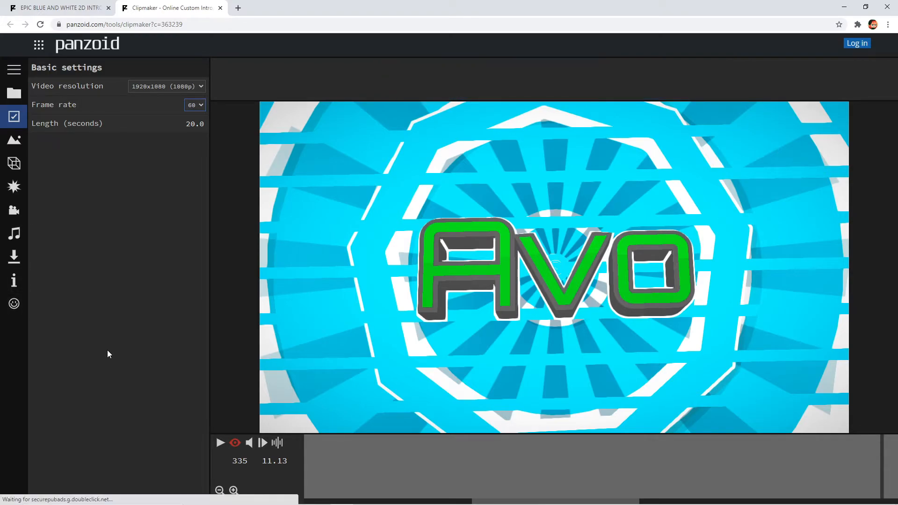
# - Render the intro in good quality mode with the .mkv (vp8/opus) format, and download the finished video
pyautogui.click(14, 257)
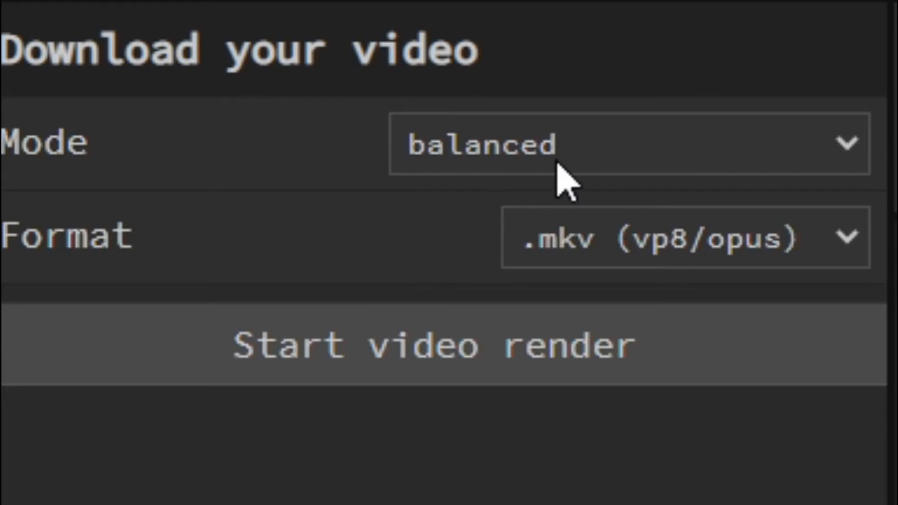
pyautogui.click(145, 89)
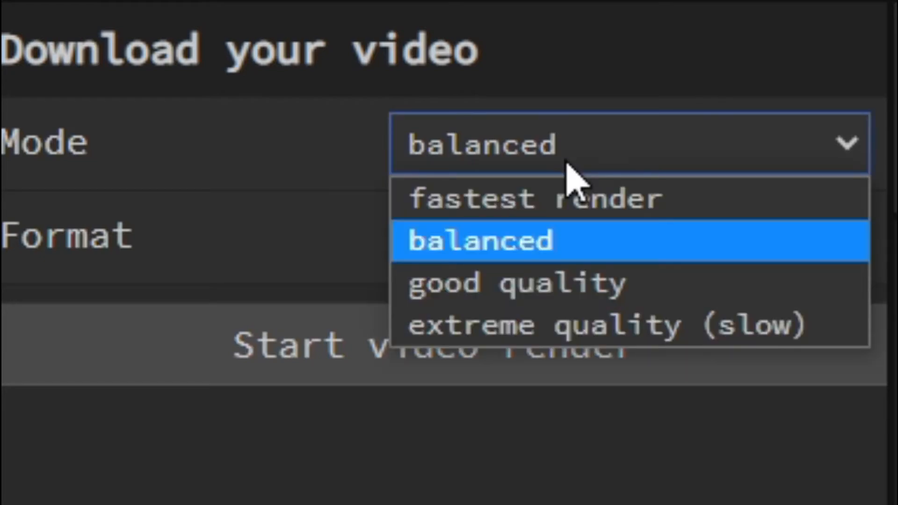
pyautogui.click(573, 283)
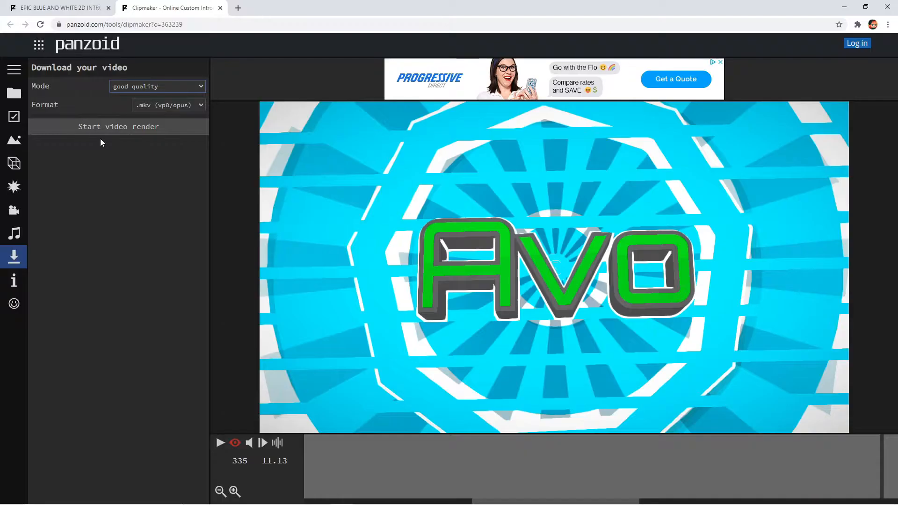
pyautogui.click(403, 337)
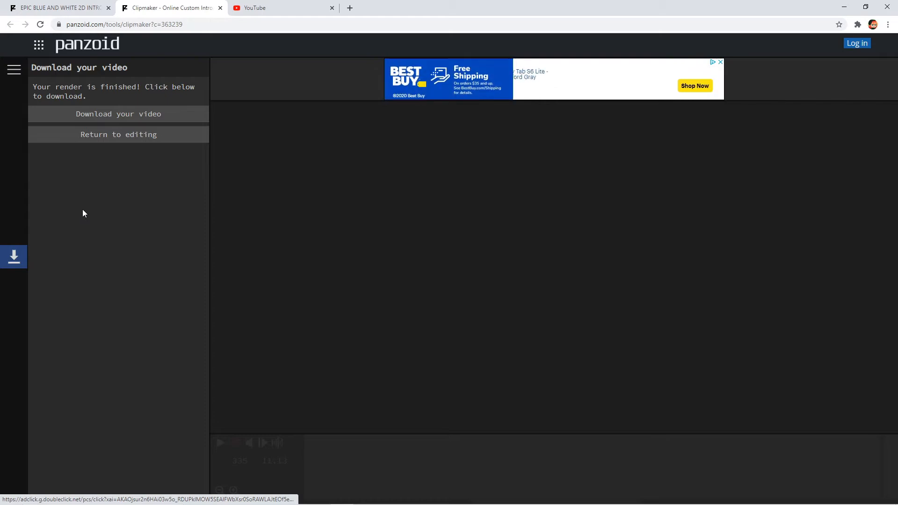
pyautogui.click(71, 115)
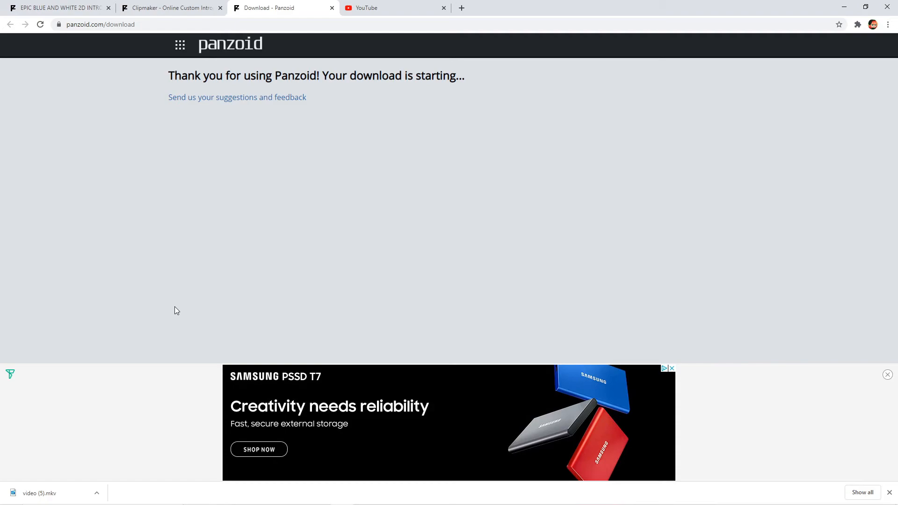
# - Switch to File Explorer and open the downloaded video (5) MKV file from the Downloads folder for playback
pyautogui.click(295, 478)
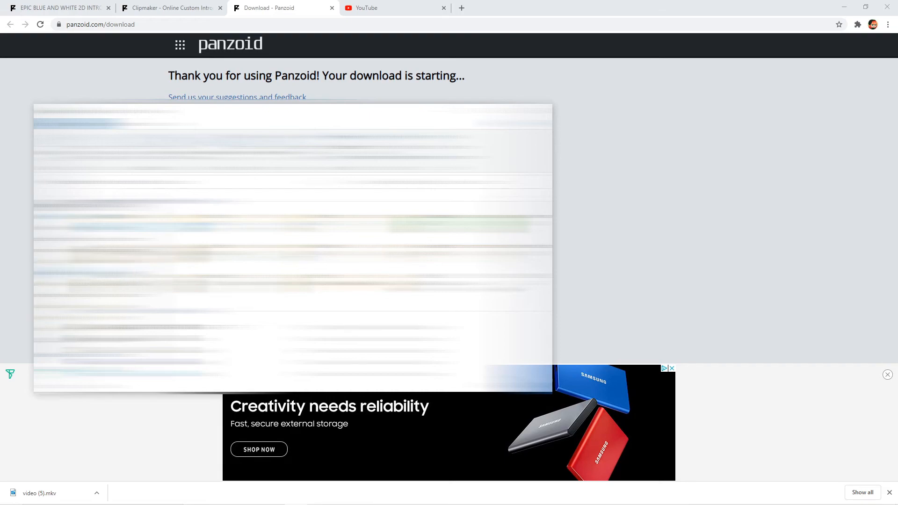
pyautogui.click(70, 272)
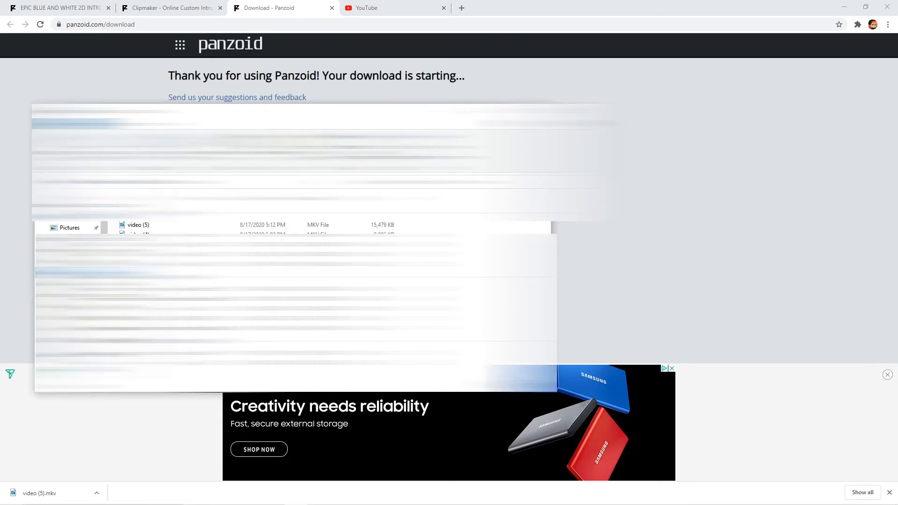
pyautogui.click(157, 225)
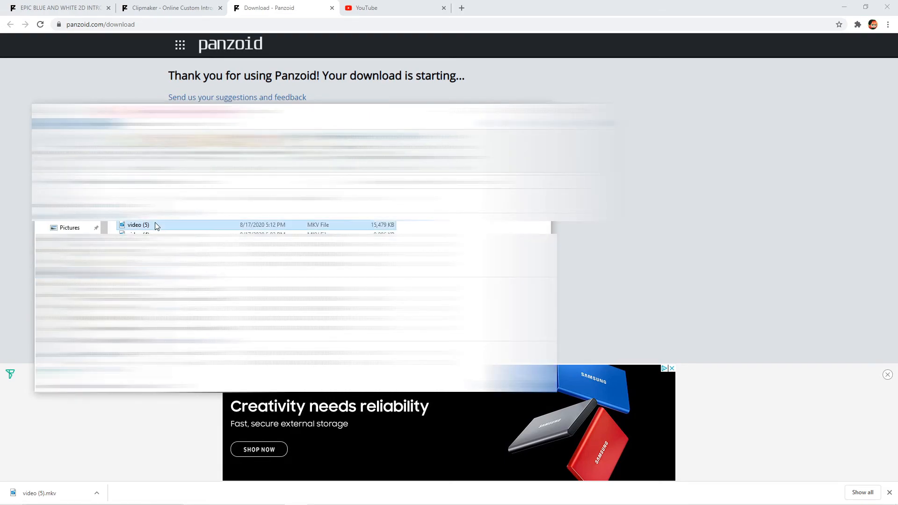
pyautogui.doubleClick(157, 225)
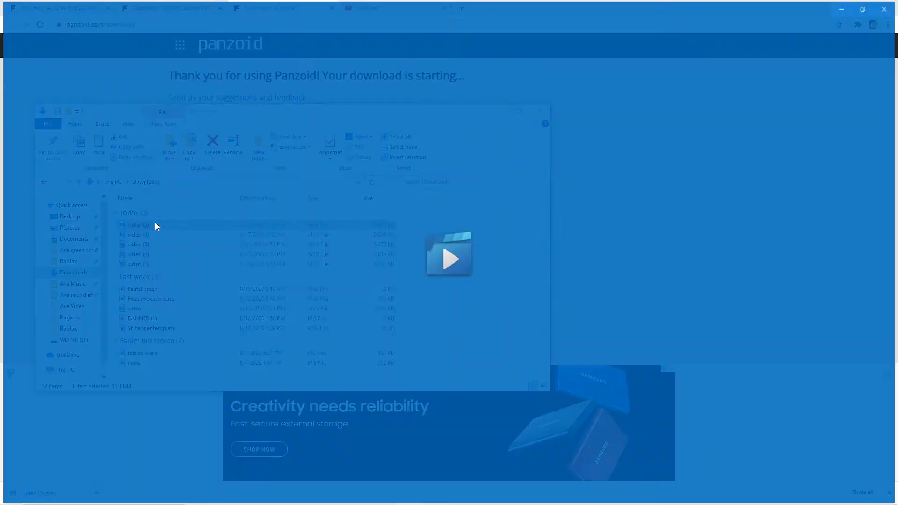